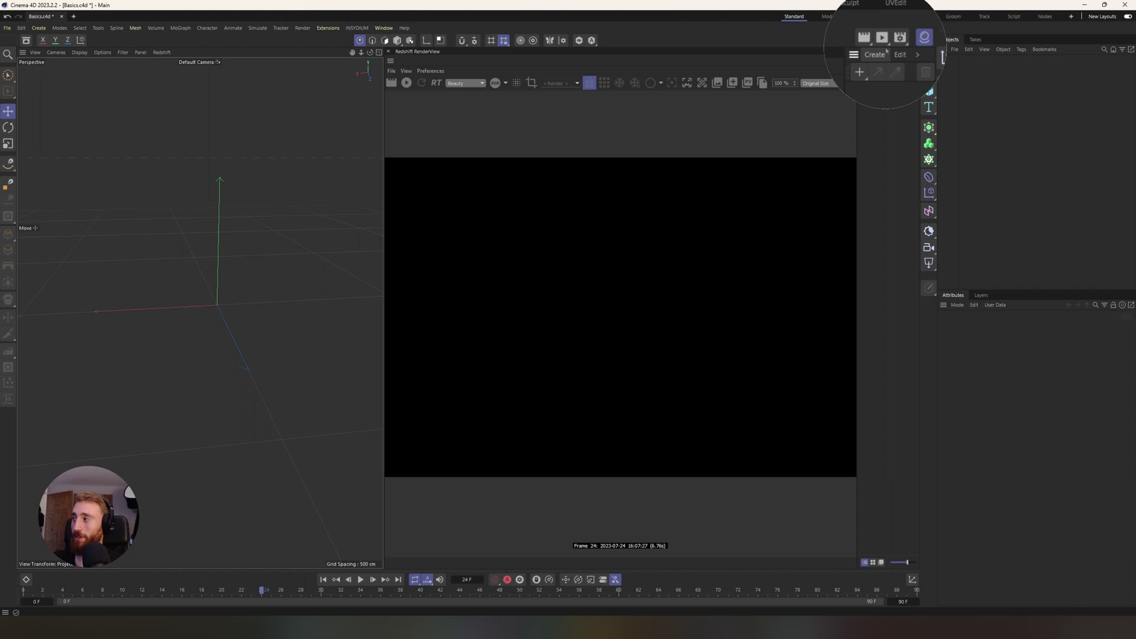
Step: Browse the material creation menu and dismiss it without creating a material
click(879, 53)
mouse_move(905, 101)
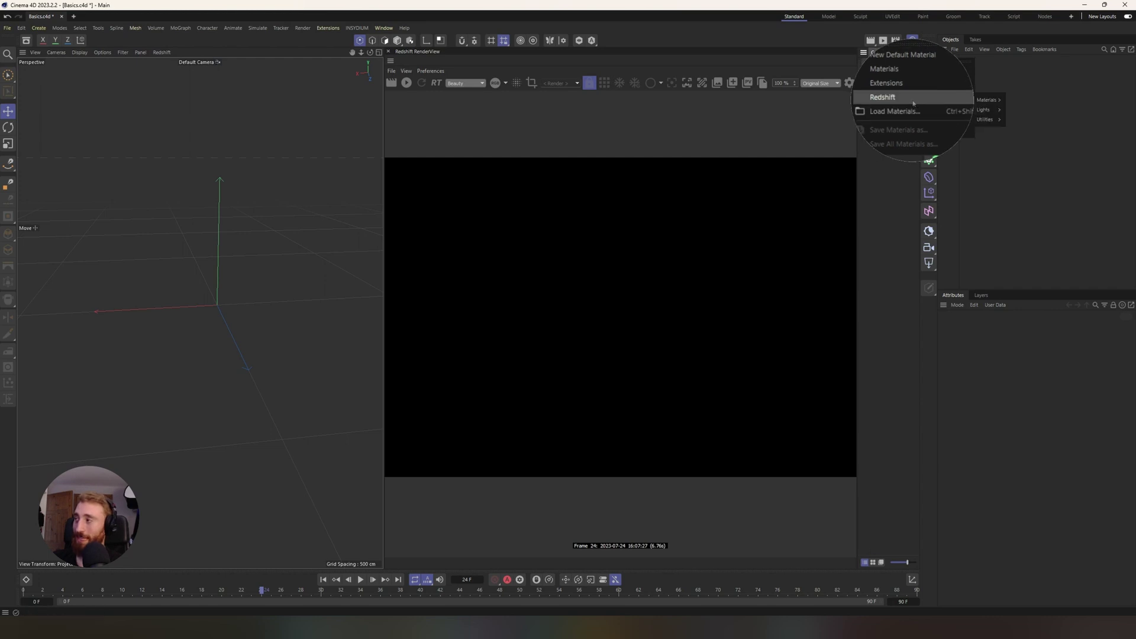
mouse_move(983, 101)
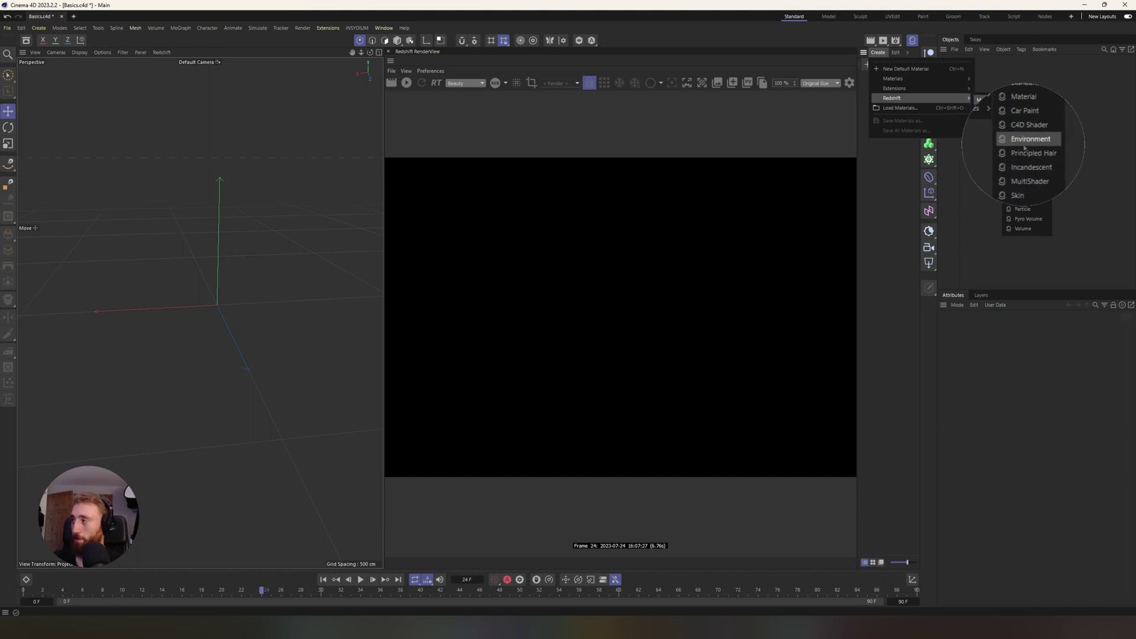
click(989, 75)
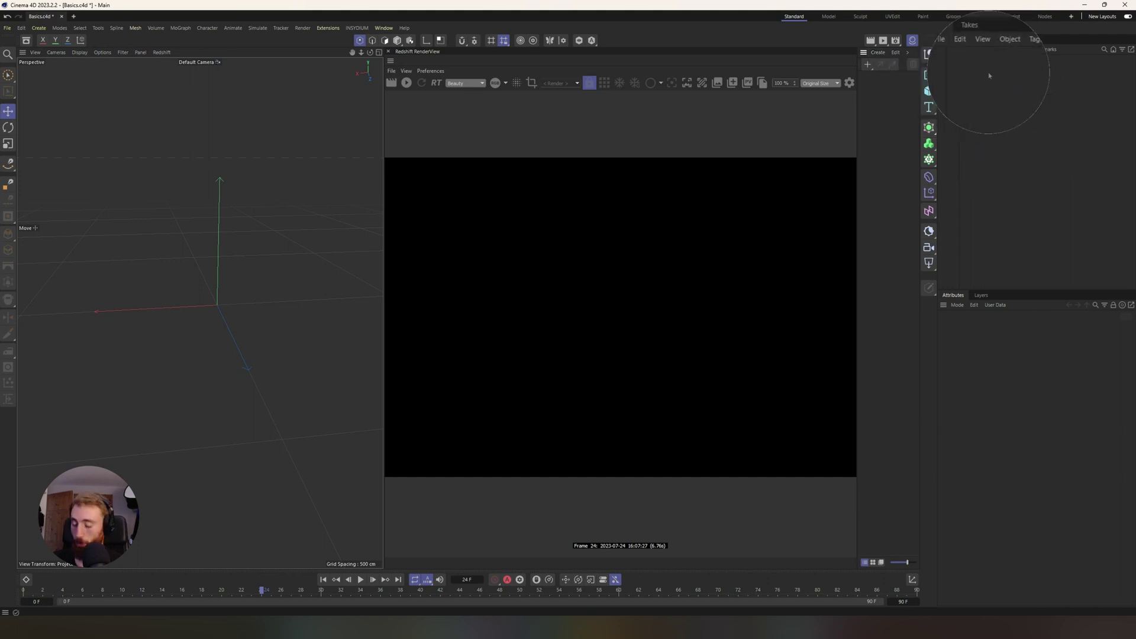
Step: Add a Sphere through the 'sph' command search, then close Render Settings
key(shift+c)
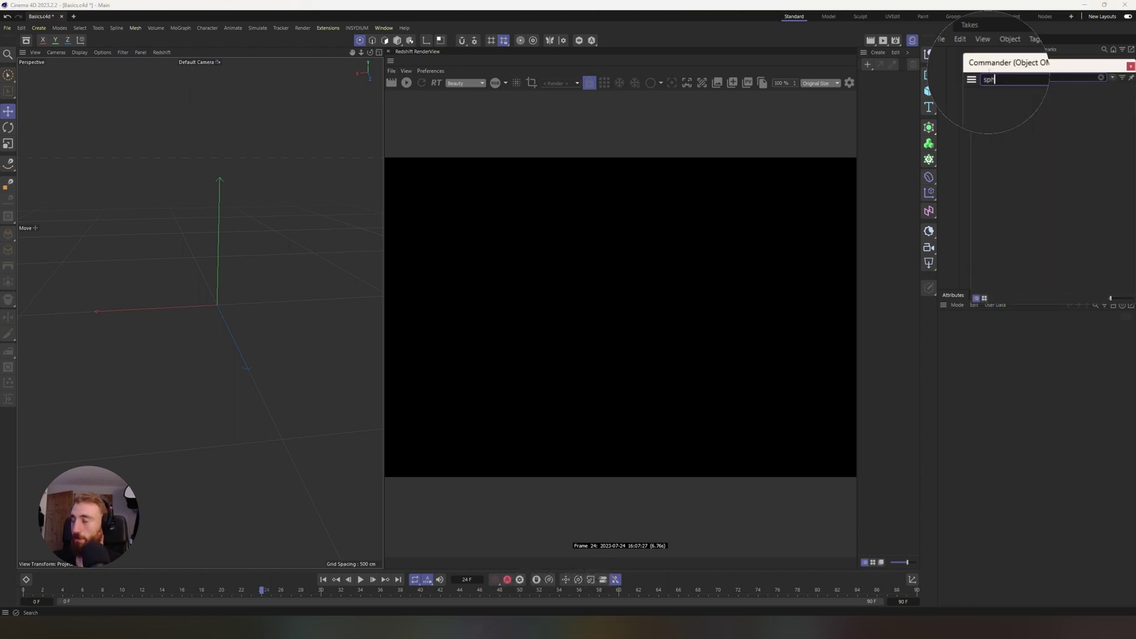
text(sph)
key(Return)
click(895, 40)
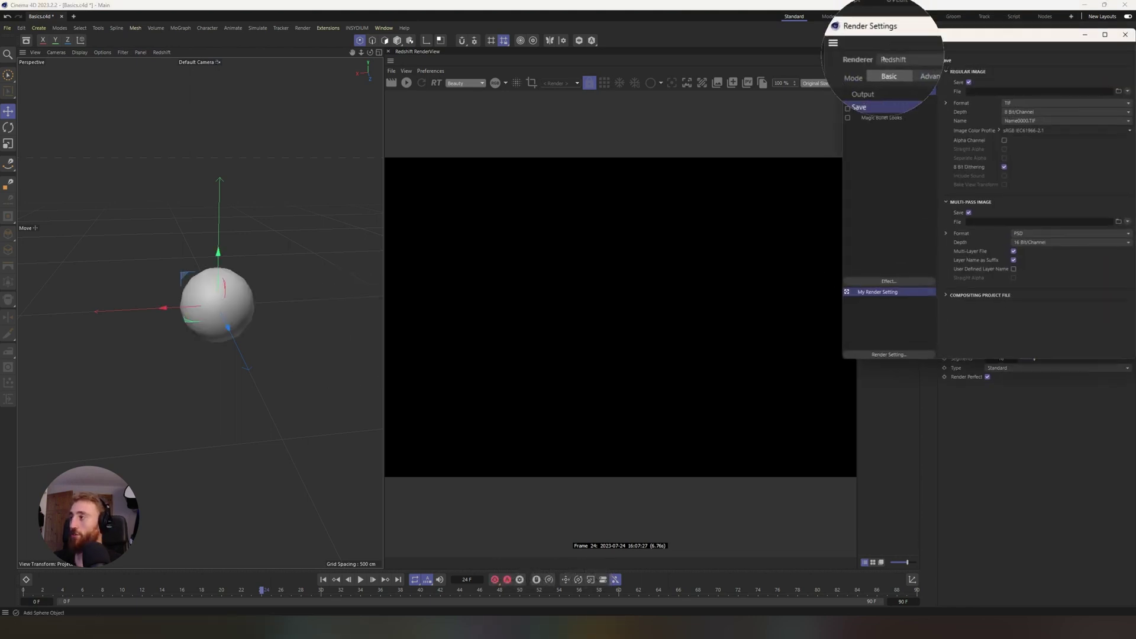
click(1126, 36)
Step: Add Hair to the selected Sphere and orbit to see the guide strands
click(963, 61)
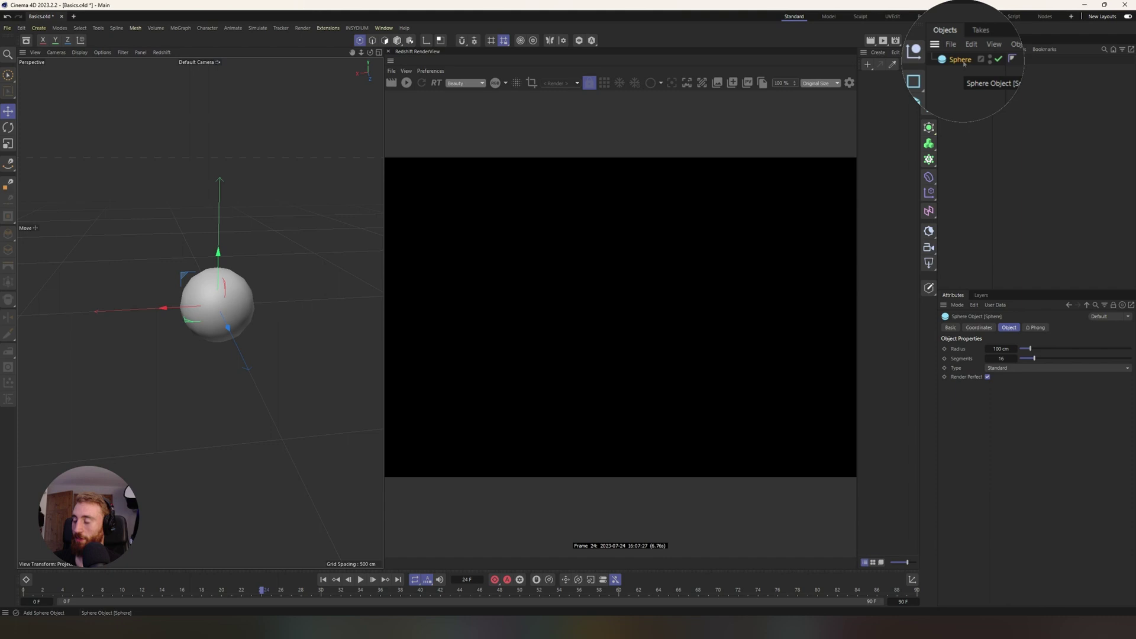
key(shift+c)
text(ha)
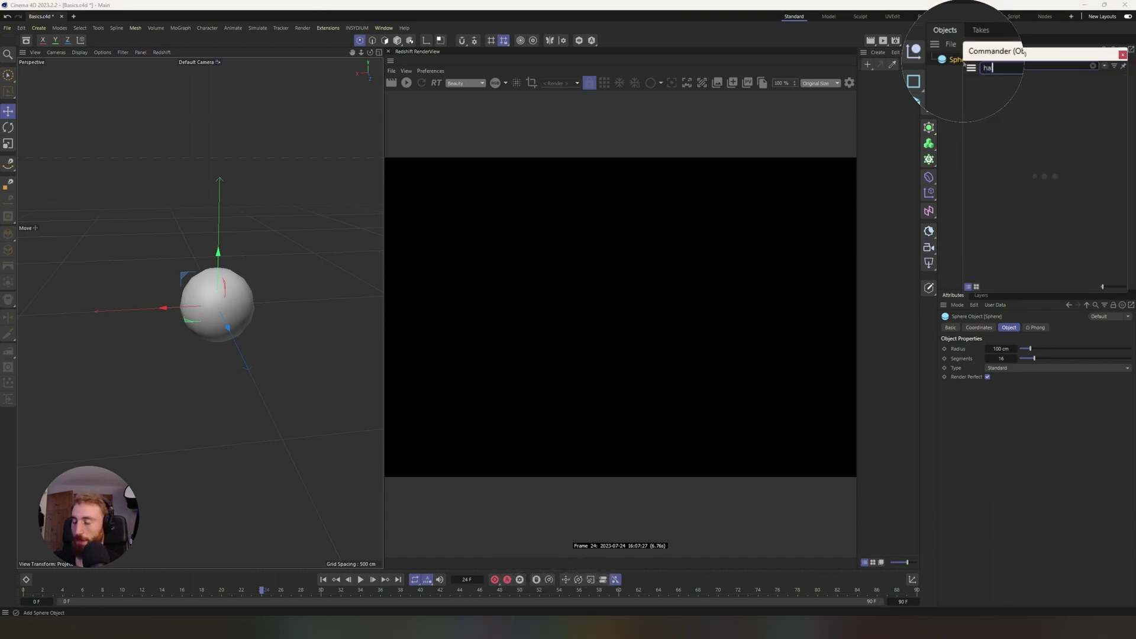
text(i)
click(1000, 156)
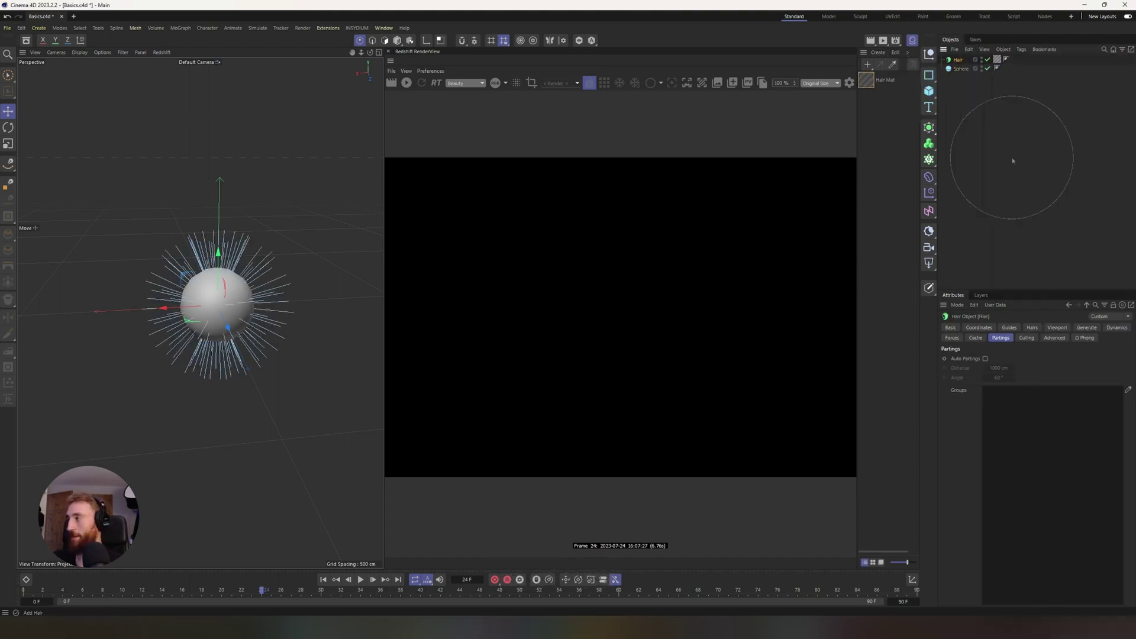
alt+drag(258, 173, 142, 395)
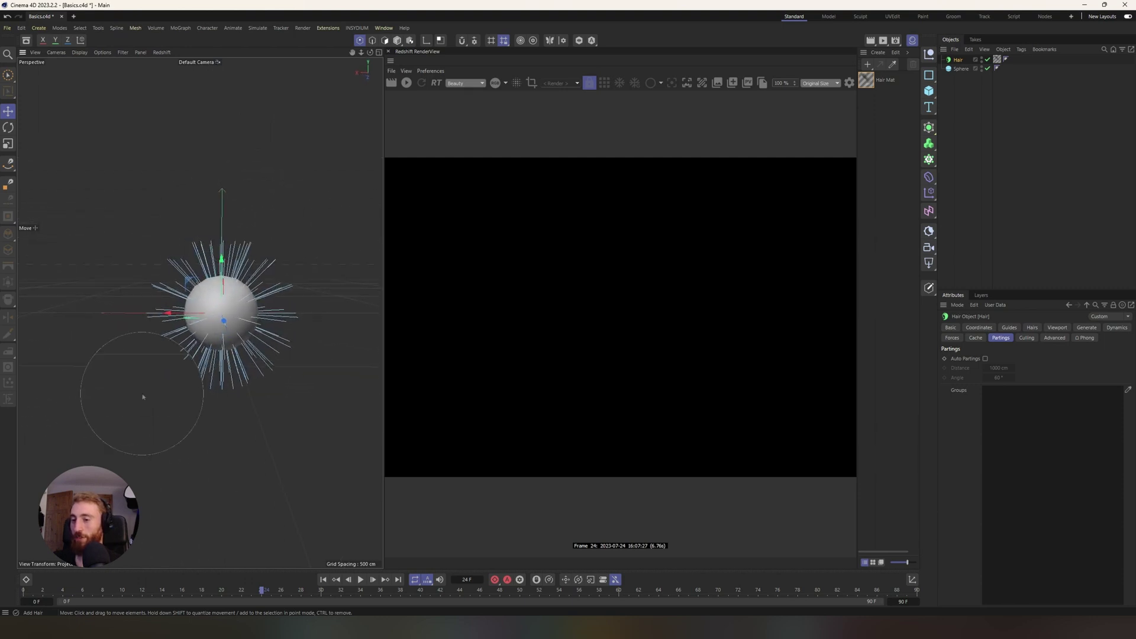
Step: Rewind to frame 0 and clear the Sphere from the hair's Guides Link
click(26, 591)
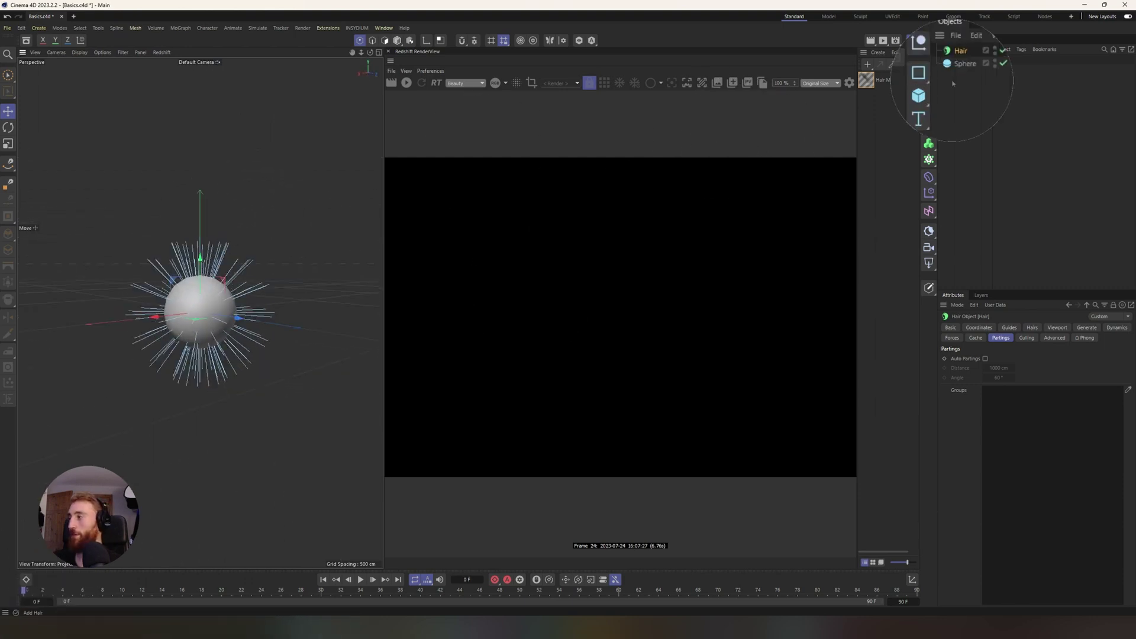
click(1009, 328)
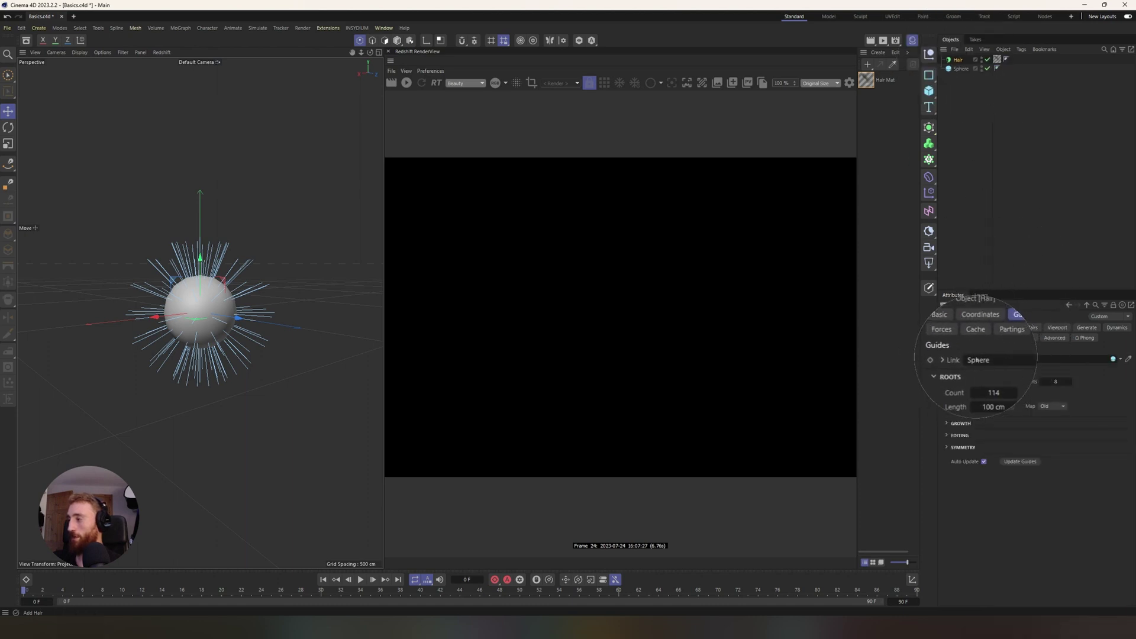
click(1120, 359)
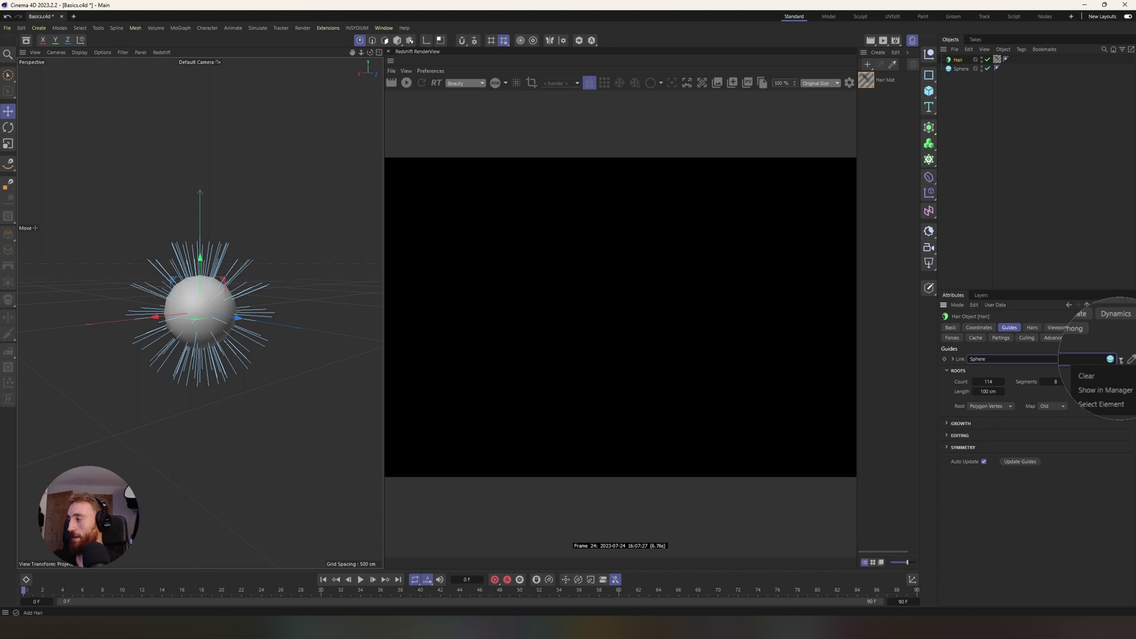
click(1112, 375)
Step: Delete the Hair object and the Hair Mat material
click(974, 106)
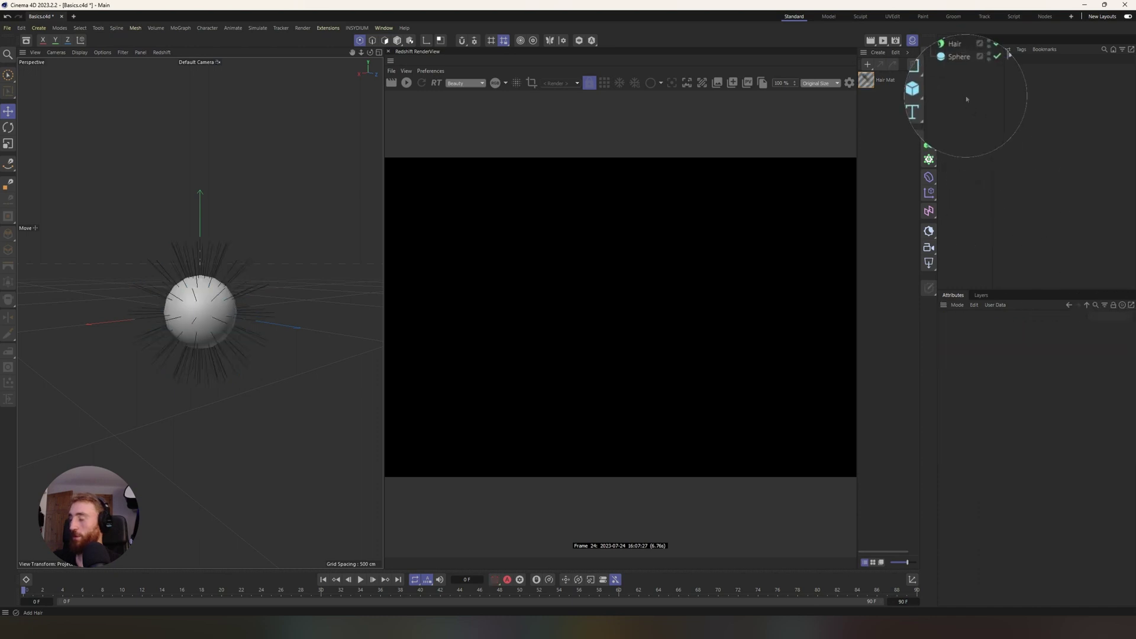
click(962, 60)
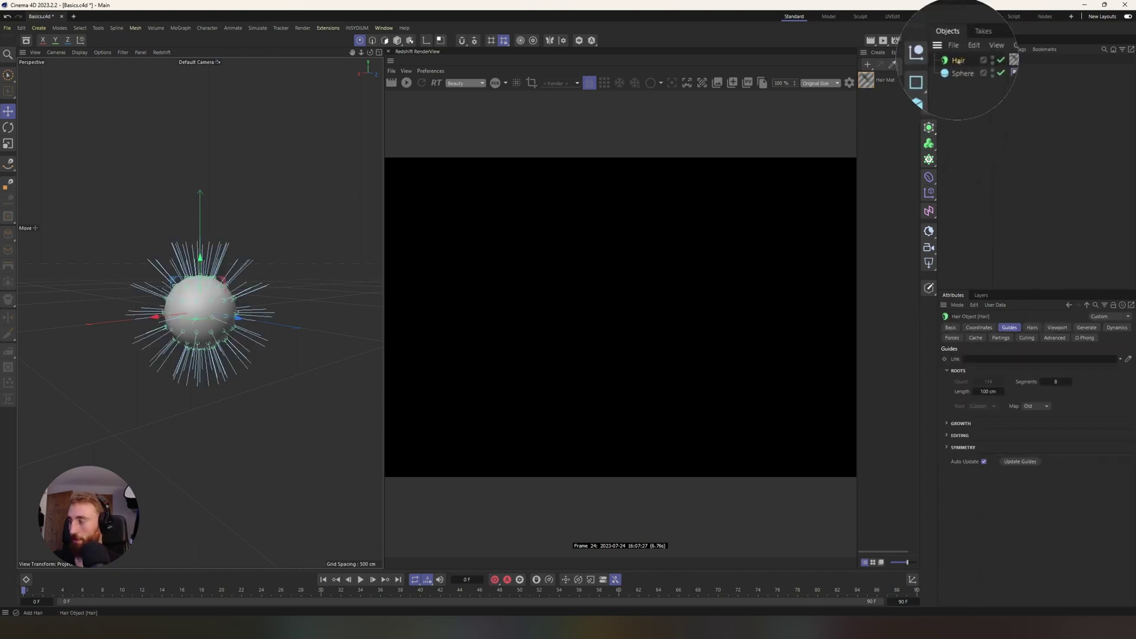
key(Delete)
click(869, 71)
key(Delete)
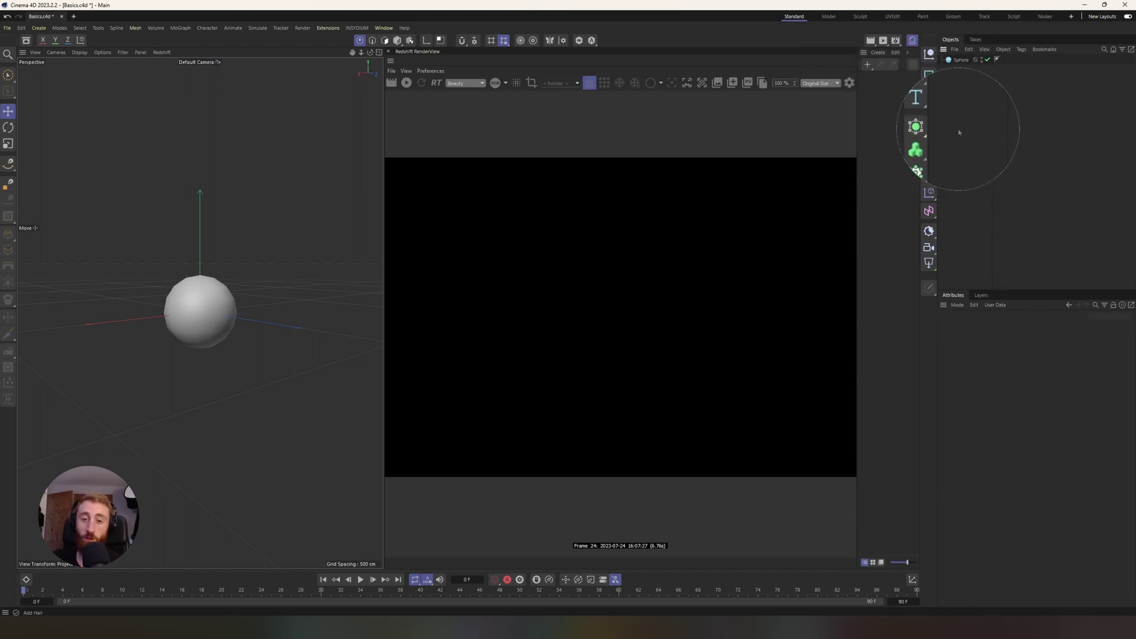
Step: Re-add Hair and drag the Sphere into its Guides Link field
key(shift+c)
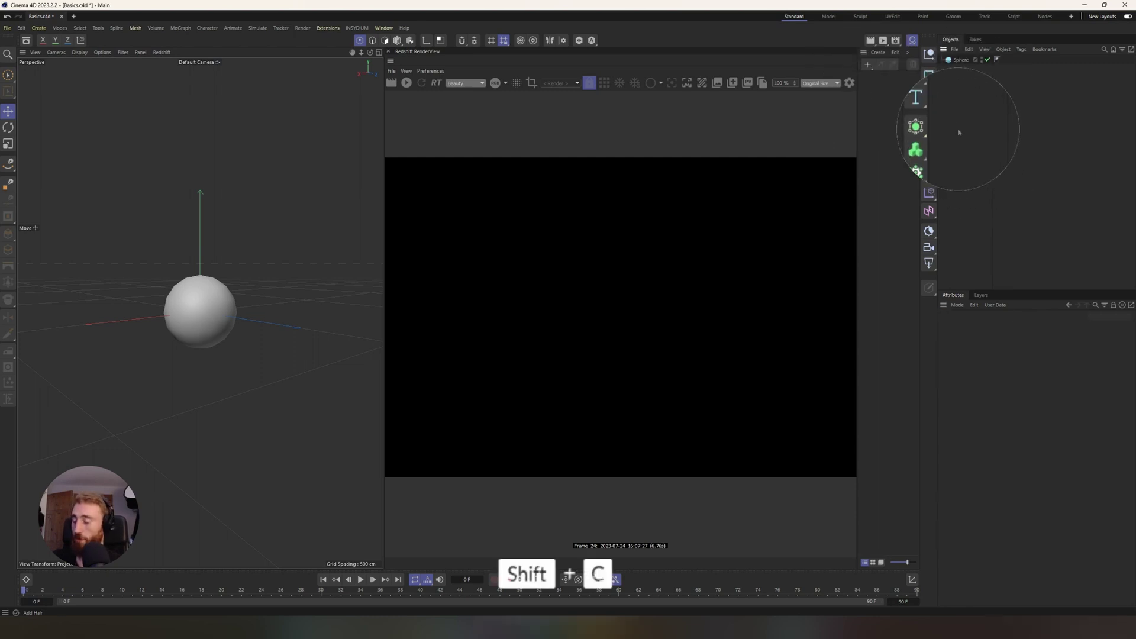
key(Return)
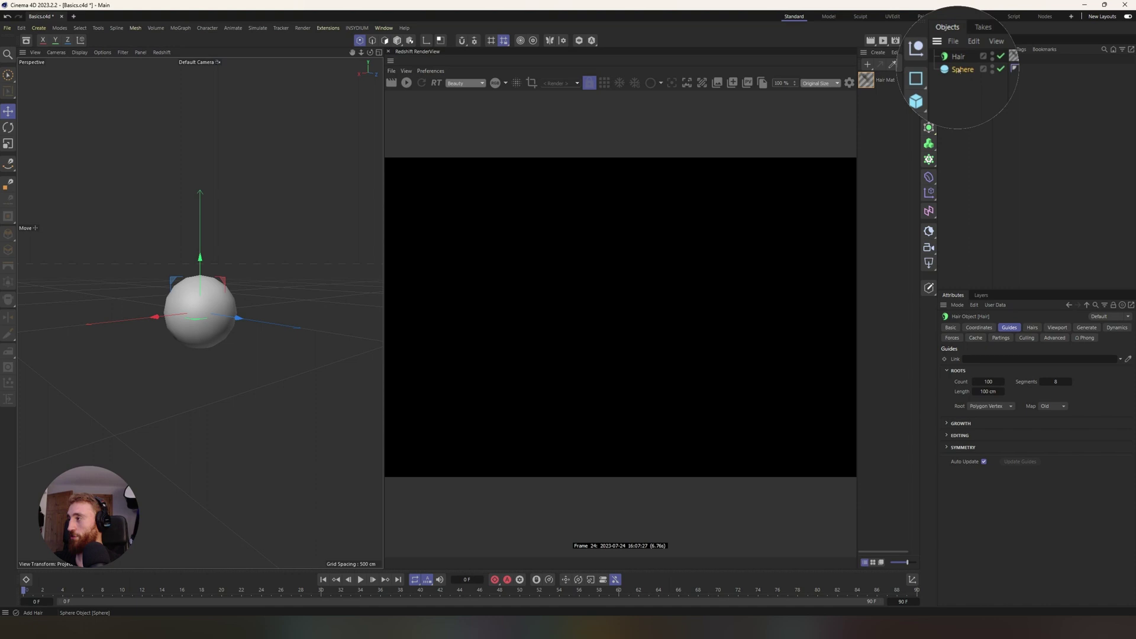
drag(961, 68, 981, 360)
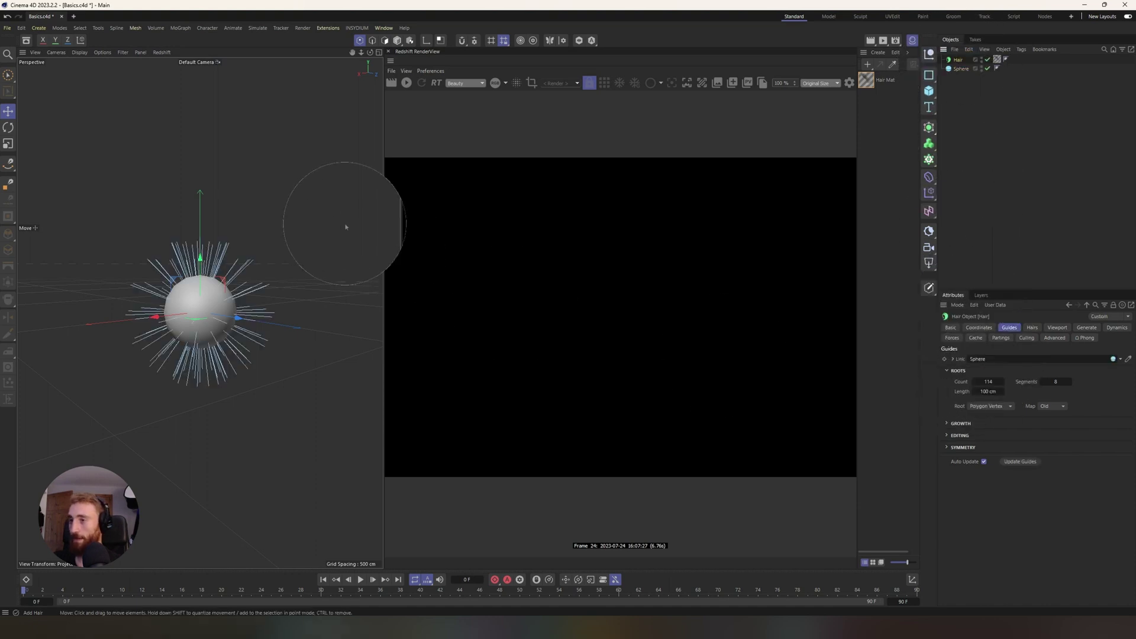
alt+drag(345, 228, 379, 217)
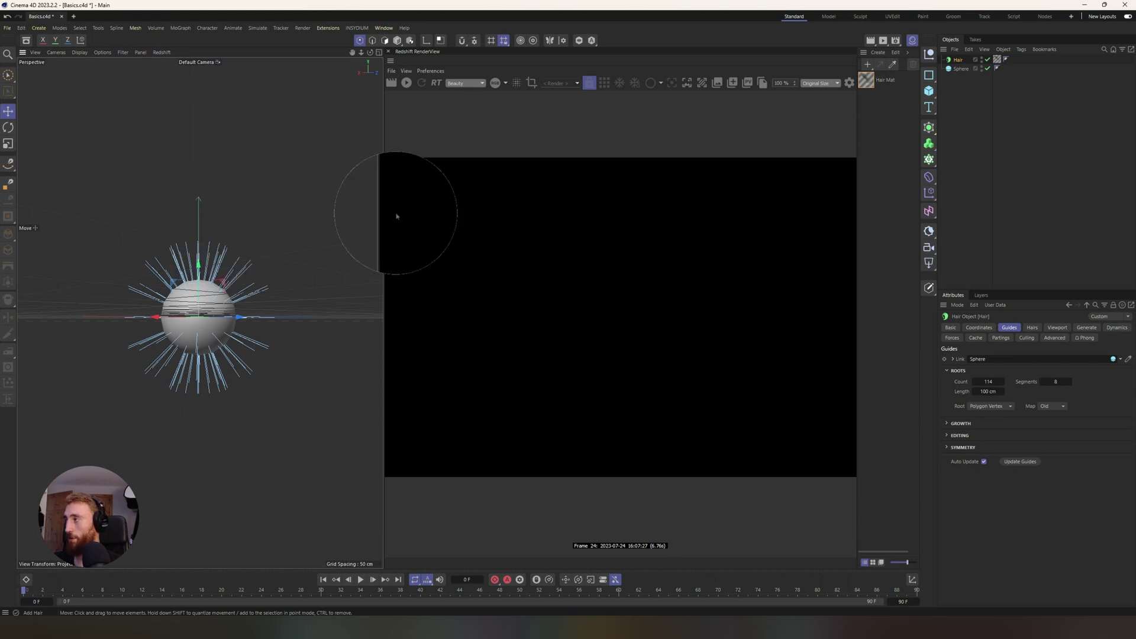
Step: Add an RS Dome Light to the scene using the 'dome' command search
click(986, 151)
key(shift+c)
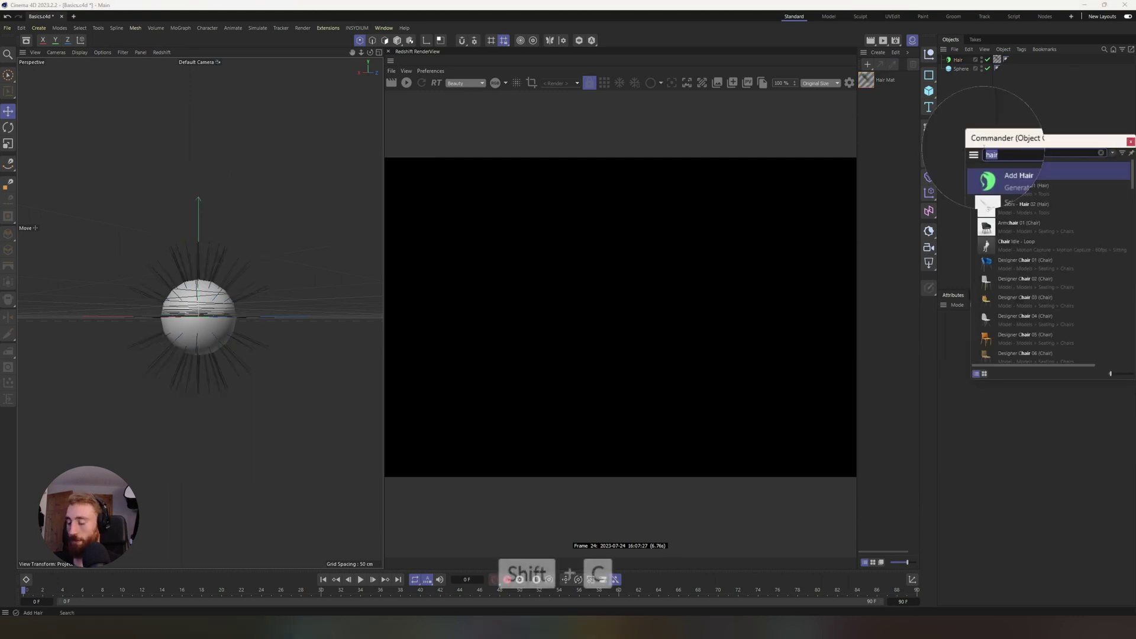
text(dome)
key(Return)
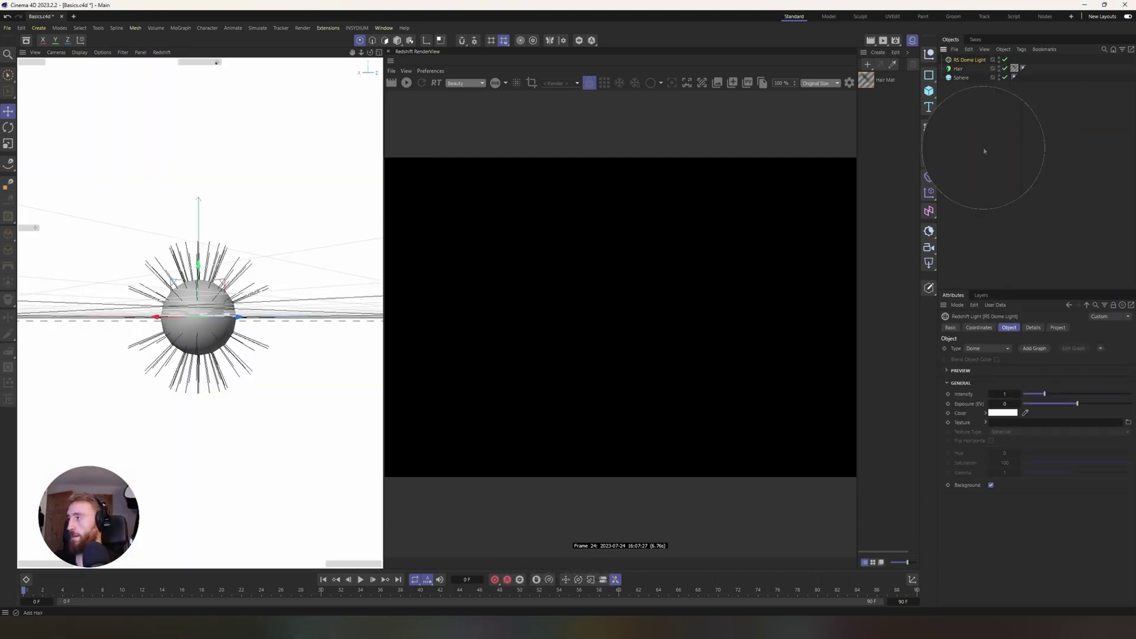
Step: Search the Asset Browser for 'hdr' and apply Almost Clear as the dome texture
click(7, 54)
click(59, 96)
text(hdr)
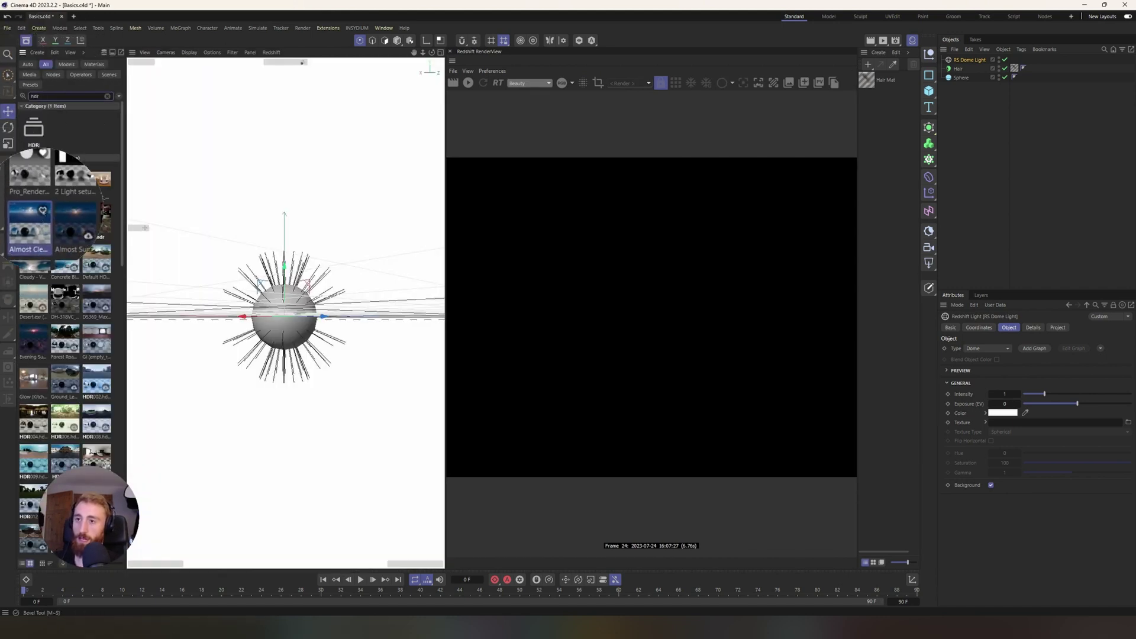
drag(45, 212, 1020, 426)
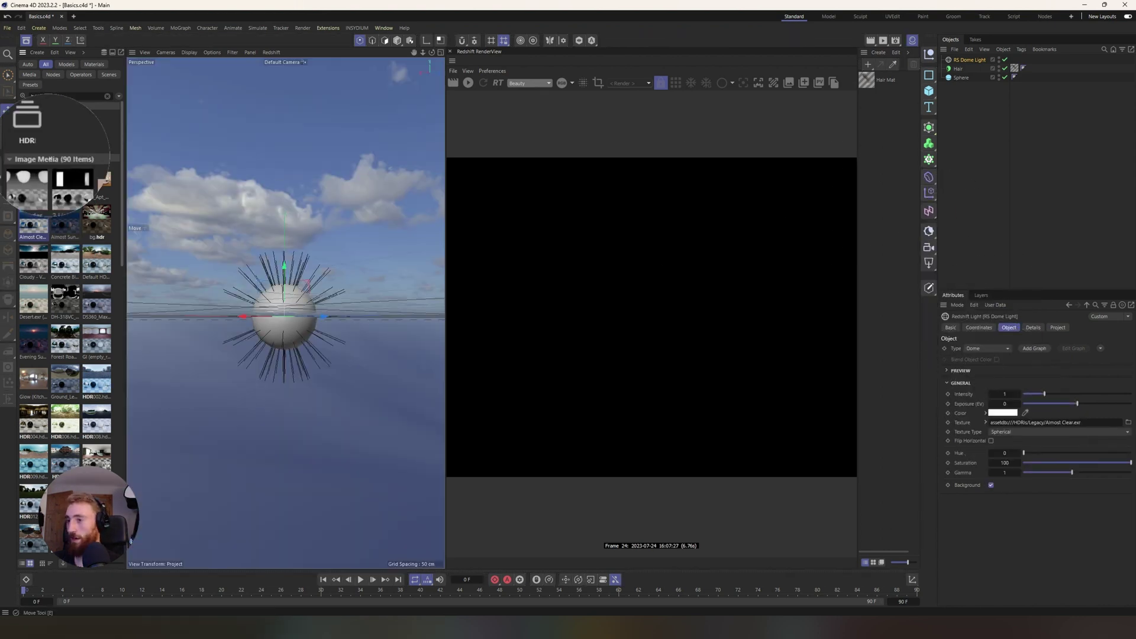
click(987, 142)
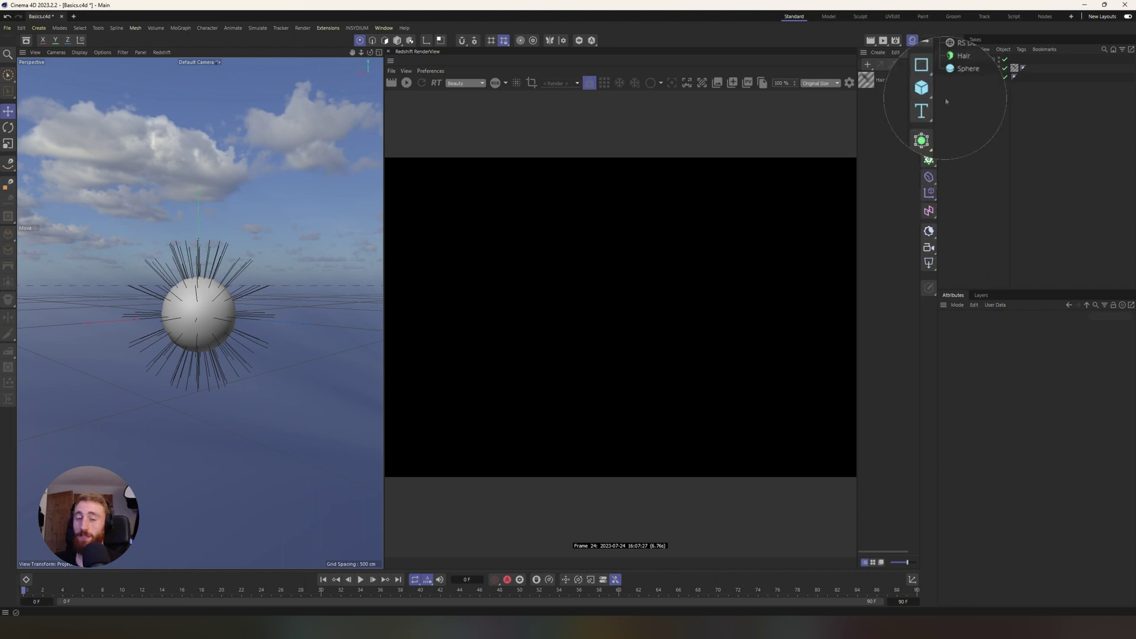
Step: Inspect the Hair Mat's Specular and Color settings, showing the brown gradient at 100% brightness
click(957, 70)
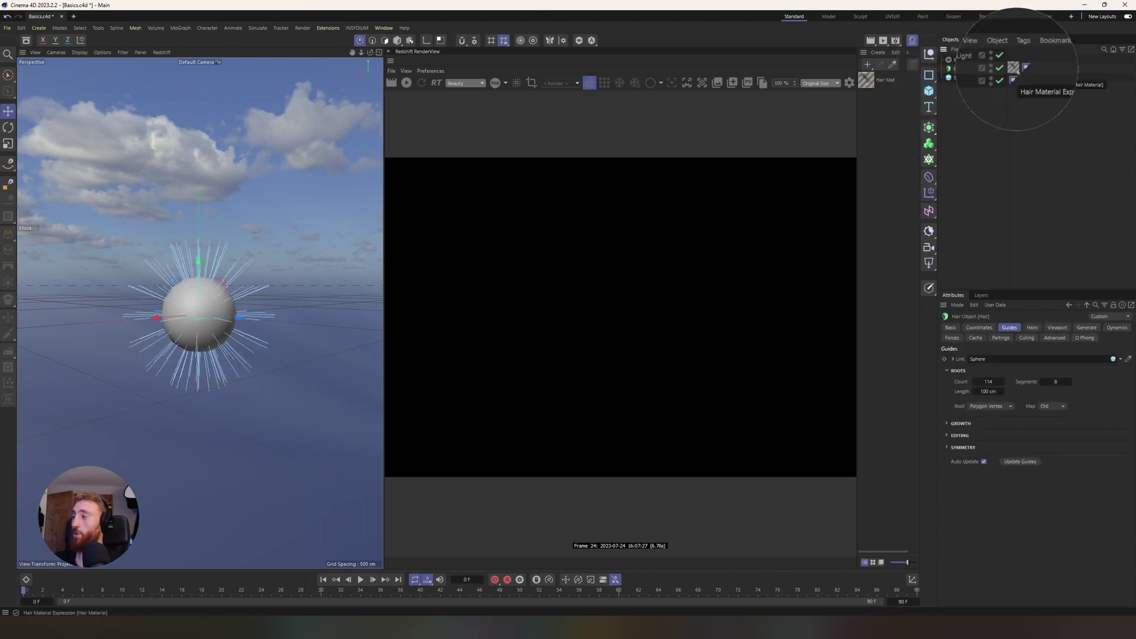
click(865, 79)
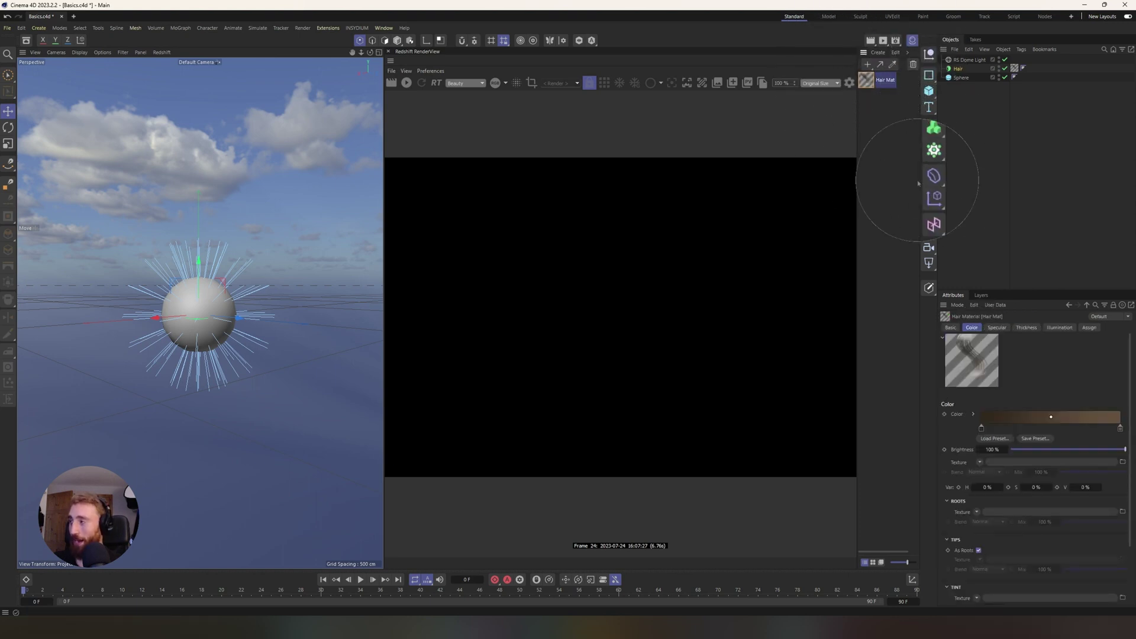
click(1014, 68)
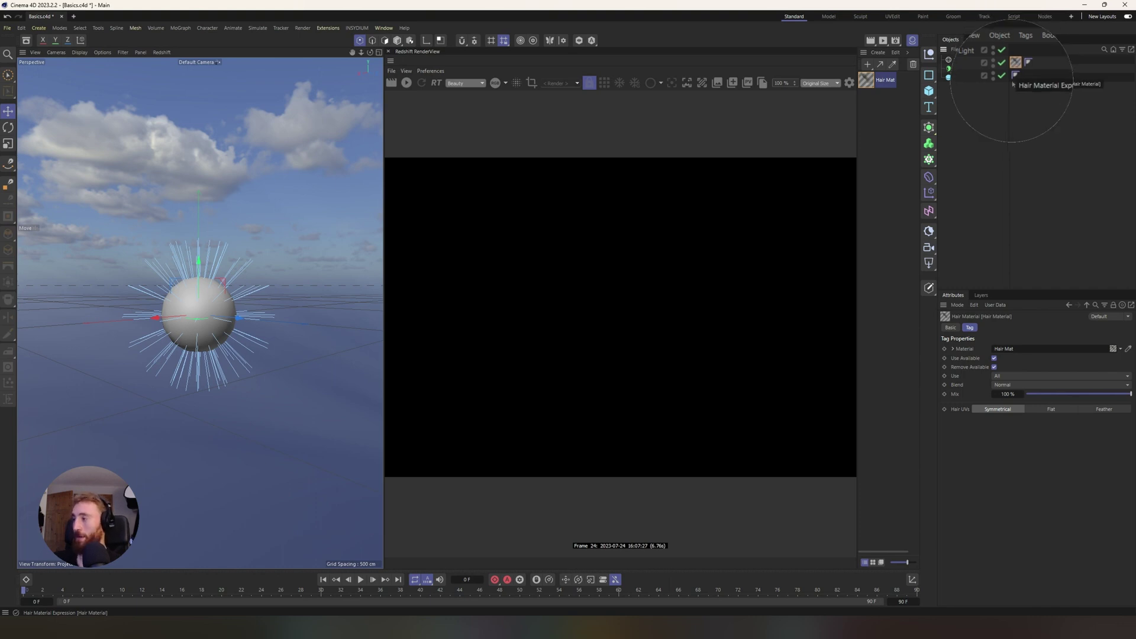
double_click(1014, 69)
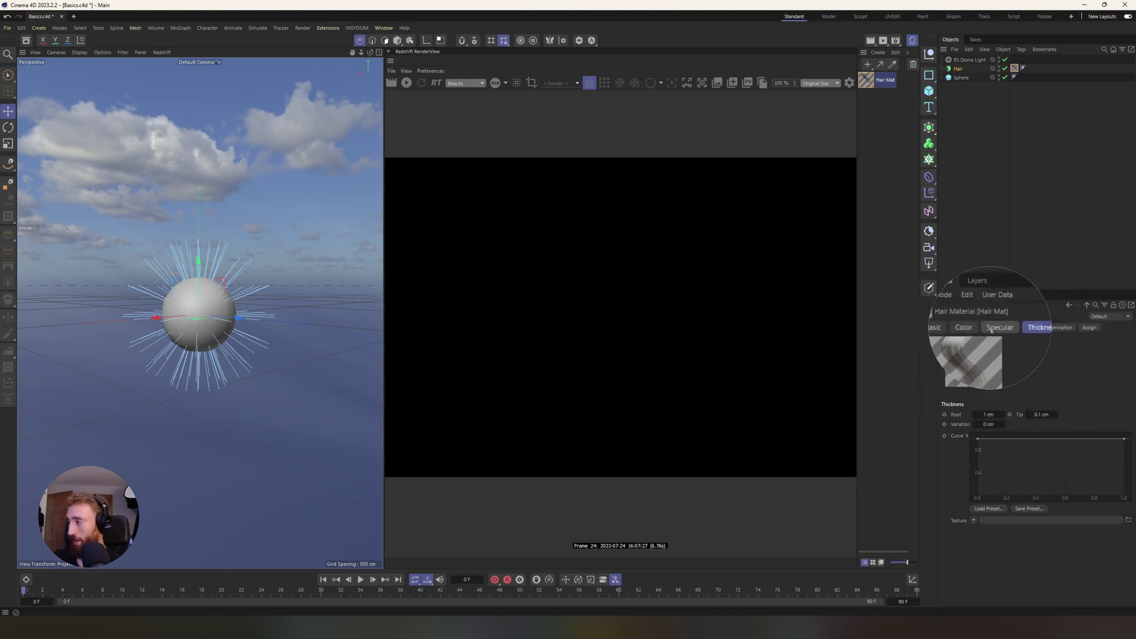
click(1000, 330)
click(979, 330)
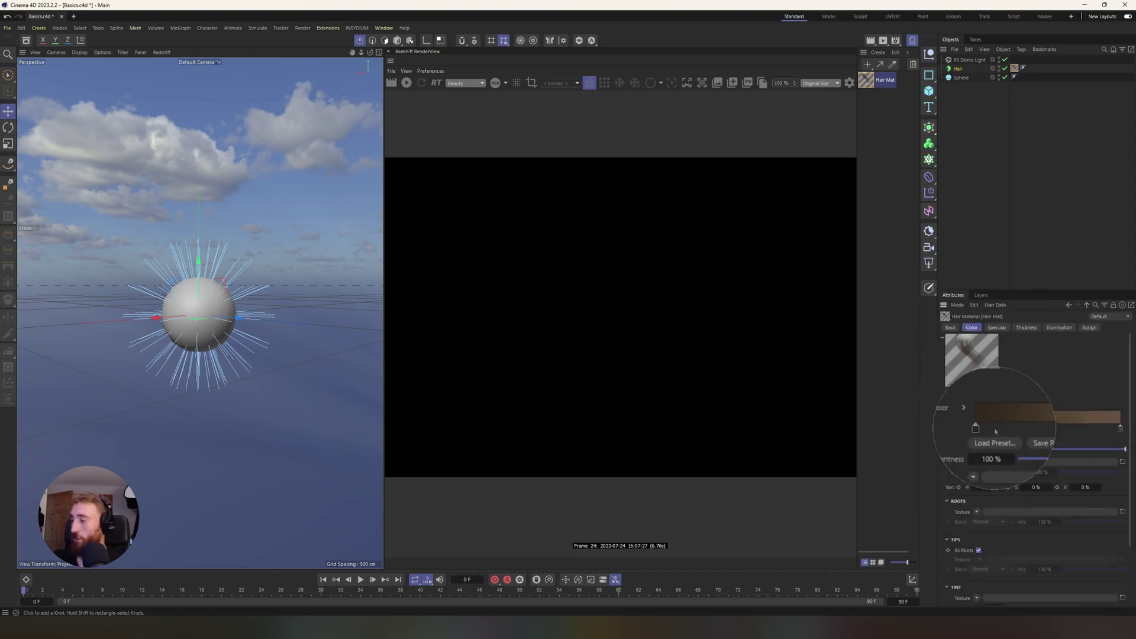
Step: Start Redshift IPR, orbit the view, preview the hair playback, then rewind to frame 0
click(980, 132)
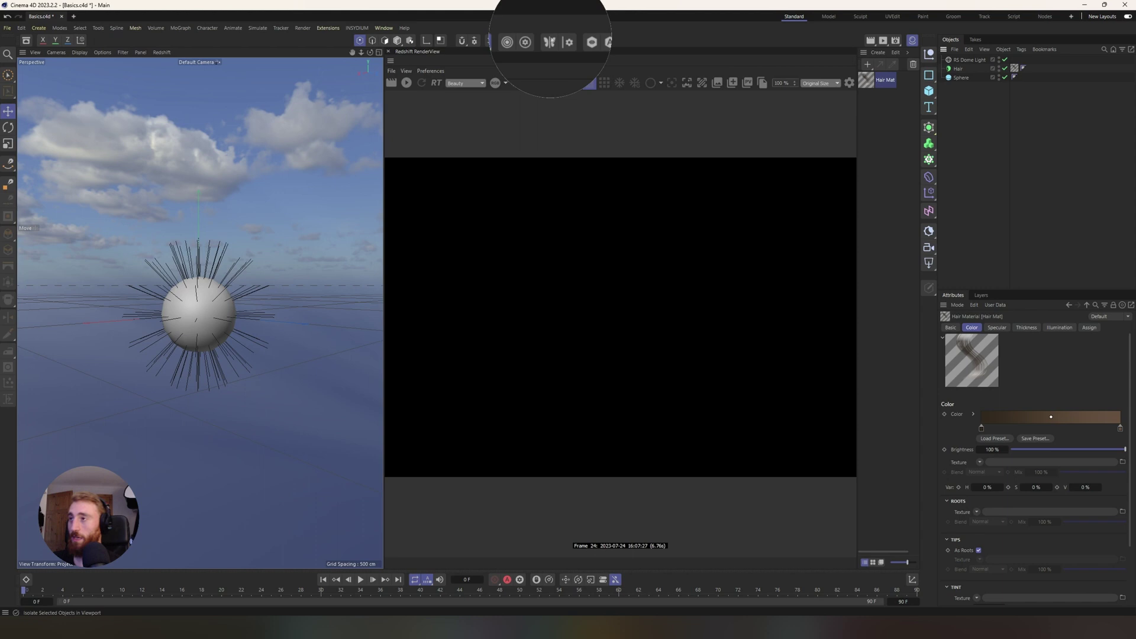
click(406, 83)
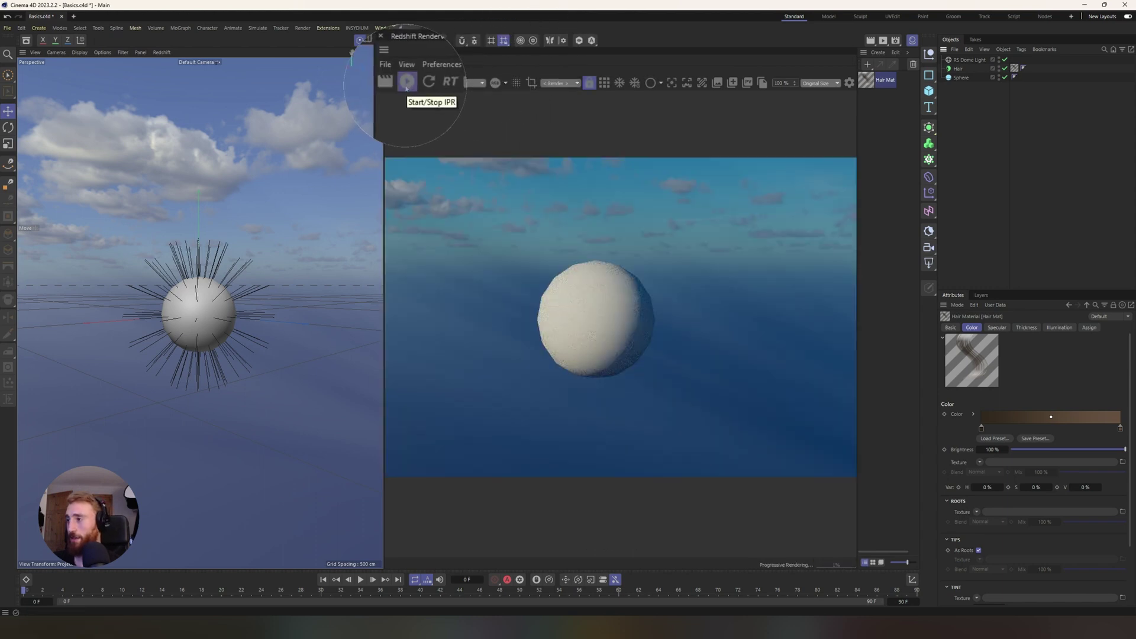
alt+drag(249, 355, 210, 481)
click(361, 580)
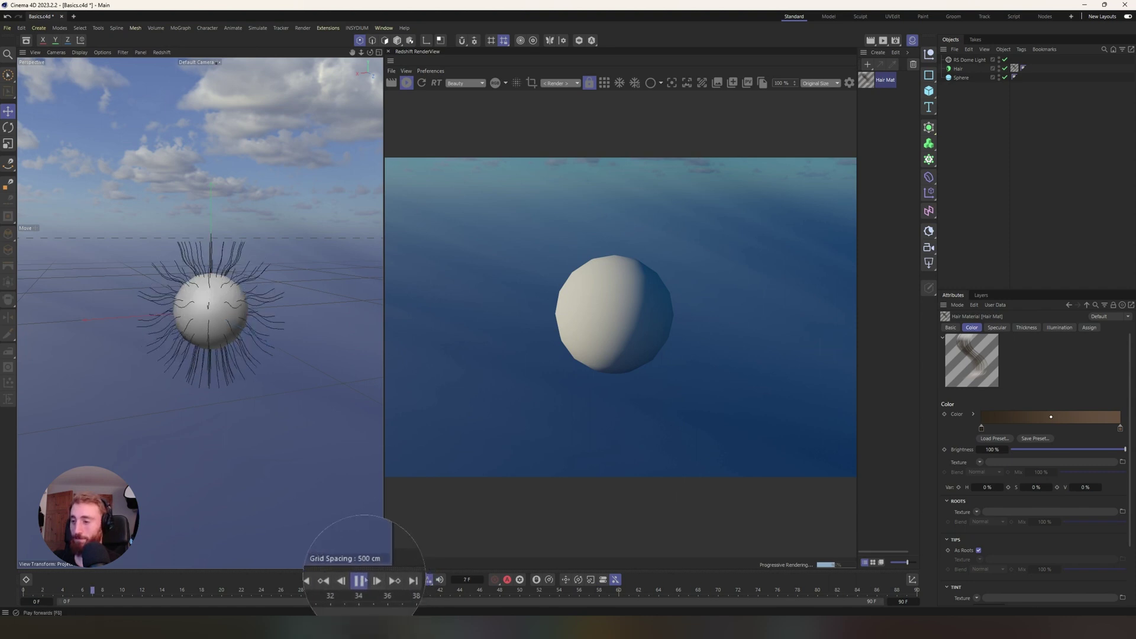
click(361, 580)
click(24, 590)
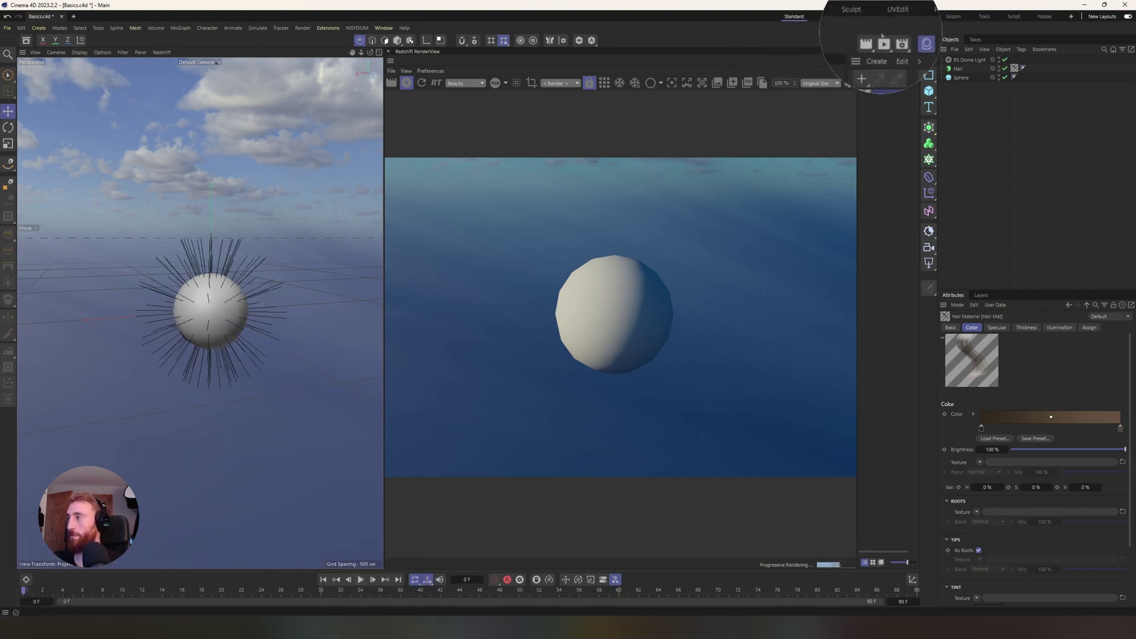
Step: Create an RS Principled Hair material and assign it to the Hair object
click(876, 56)
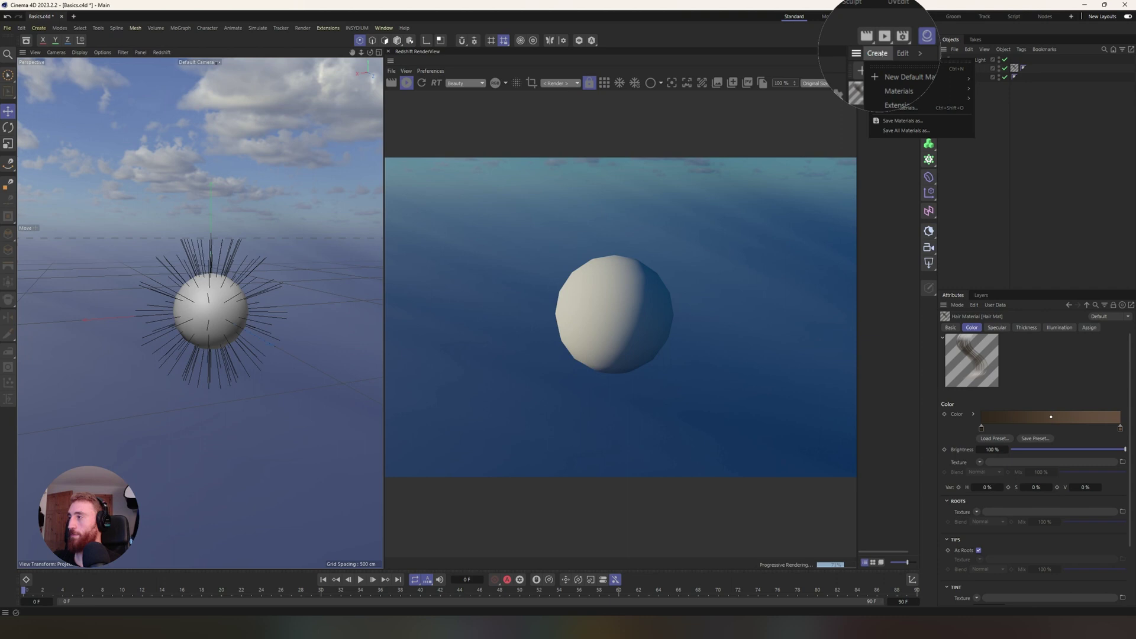
mouse_move(892, 97)
mouse_move(985, 100)
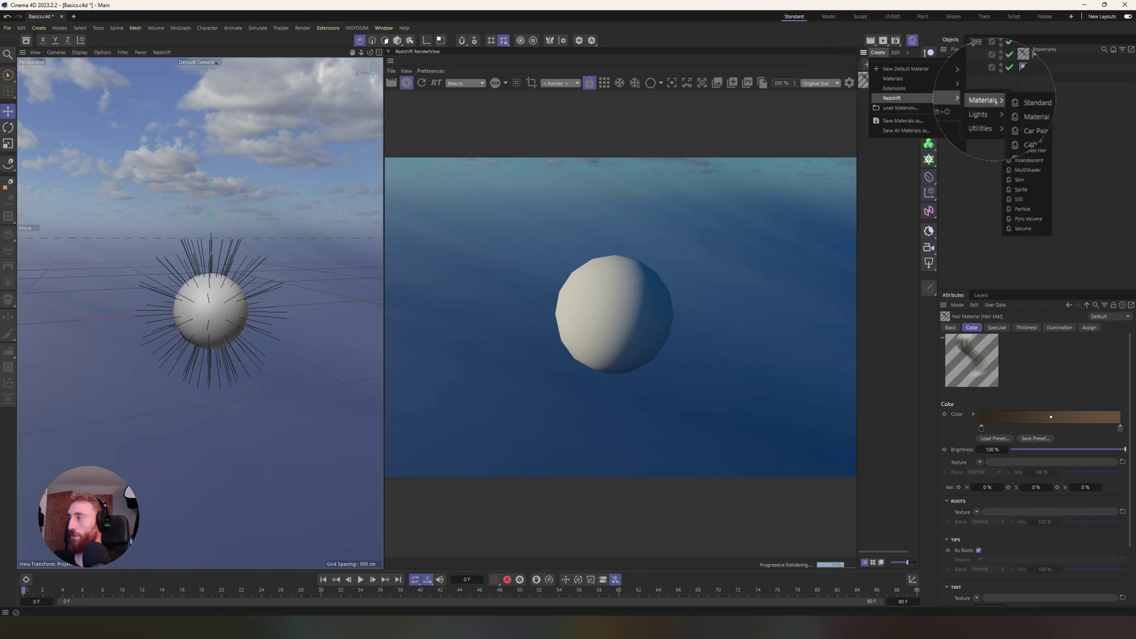
click(1030, 151)
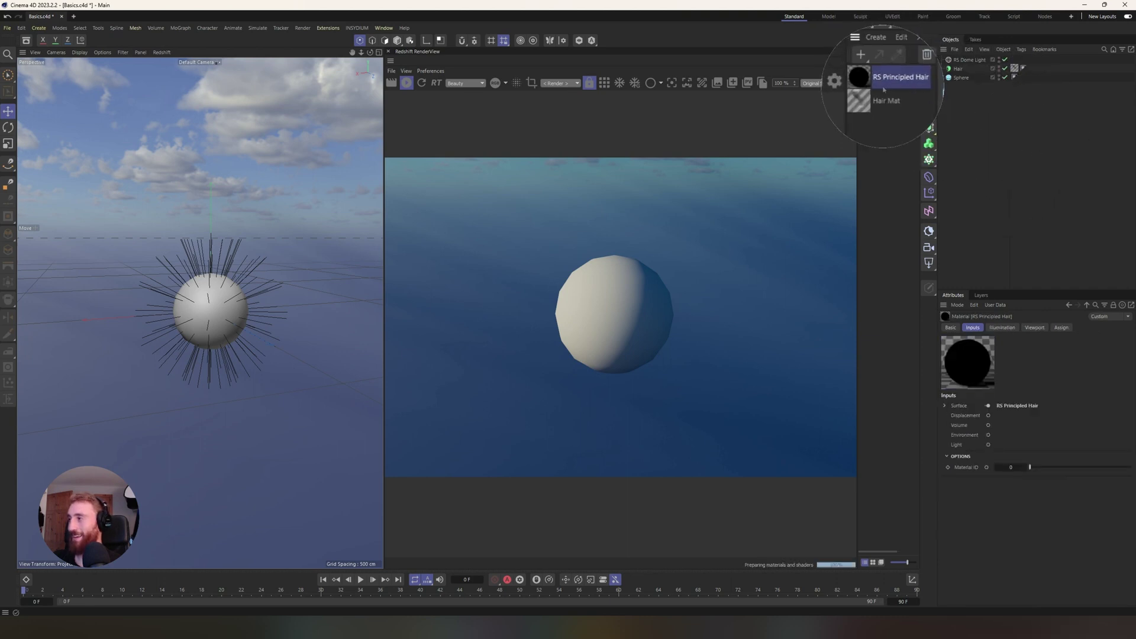
drag(891, 83, 966, 68)
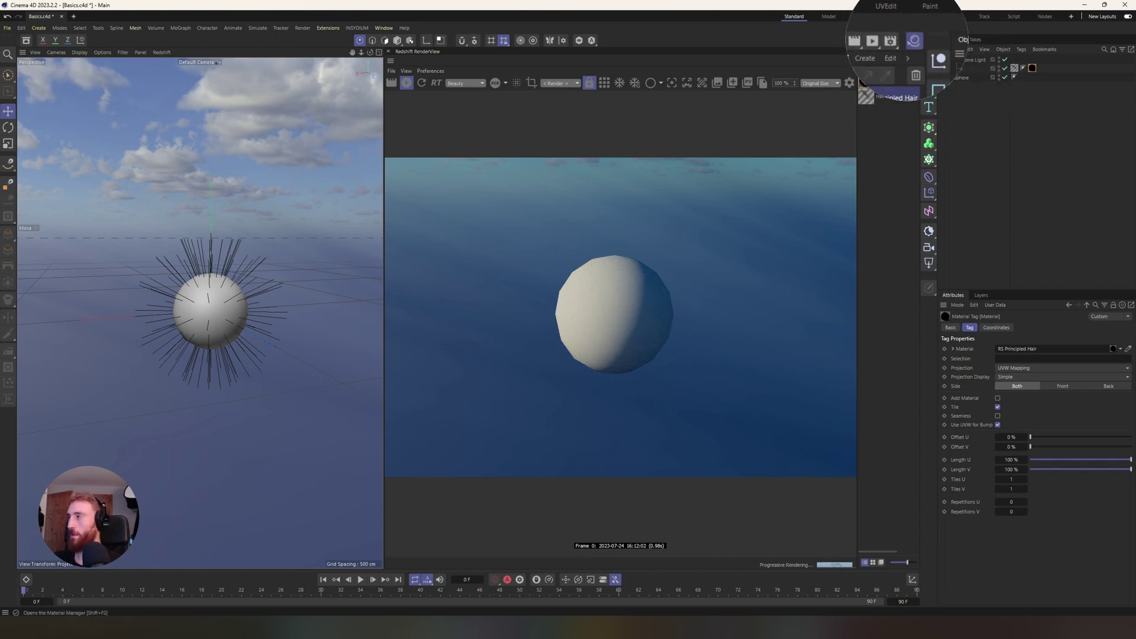
Step: Enable Hair Render in Render Settings and restart the live render
click(905, 42)
click(883, 92)
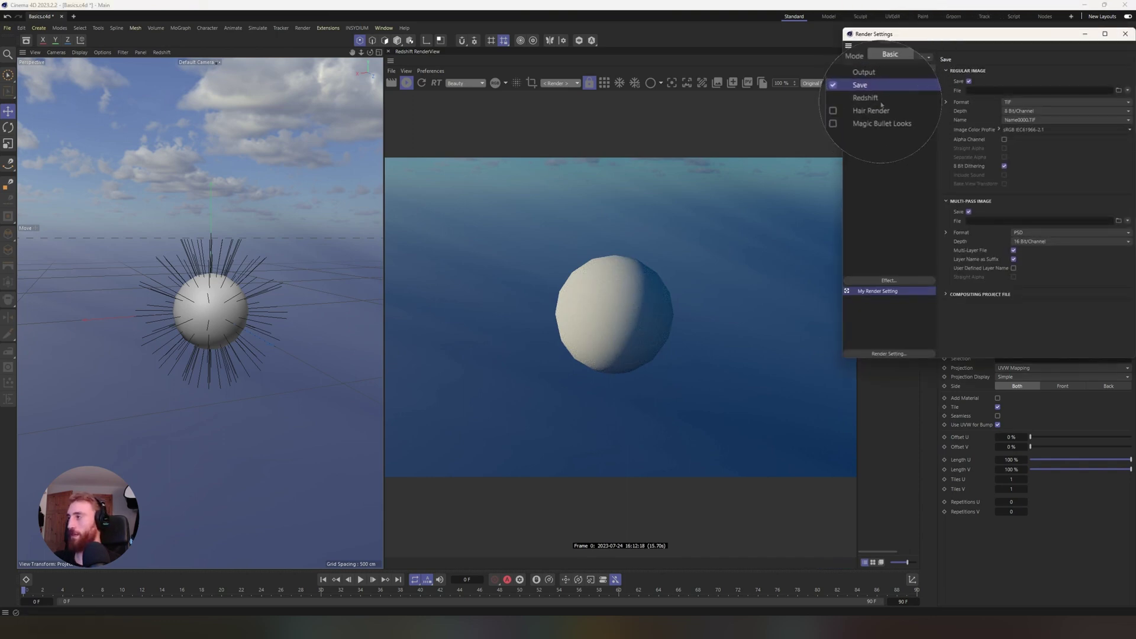
click(875, 107)
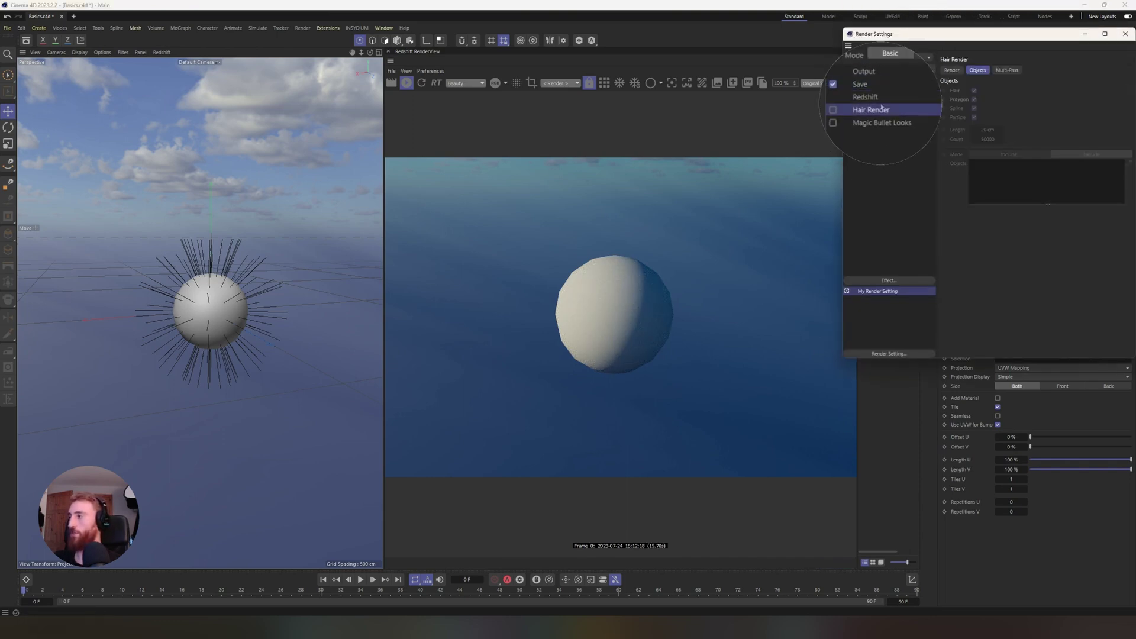
click(848, 108)
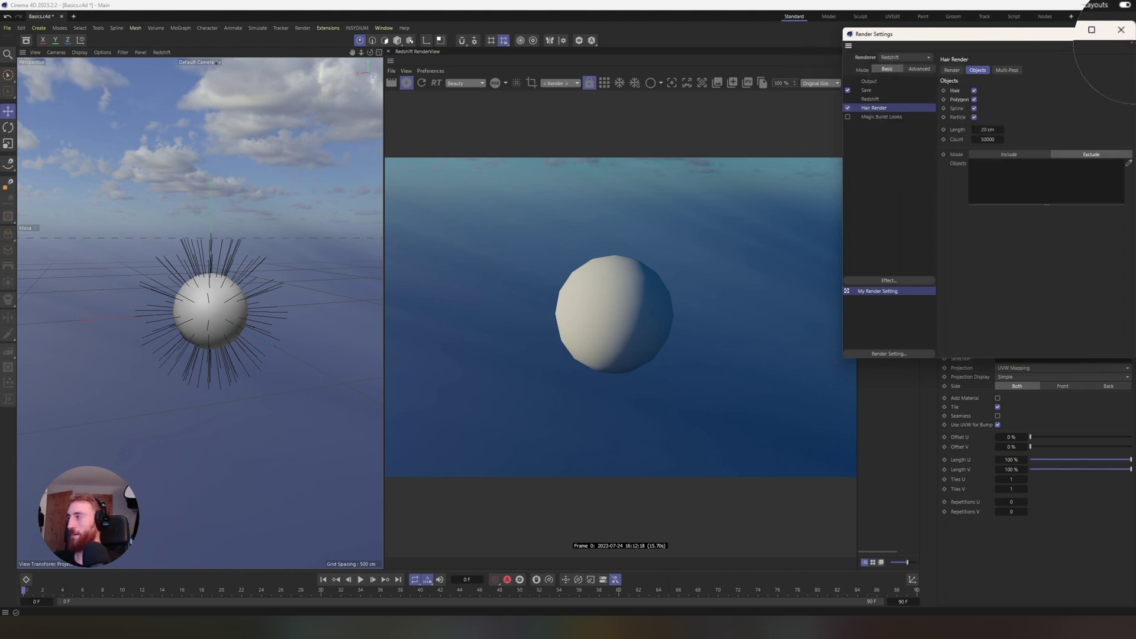
click(1127, 34)
click(420, 85)
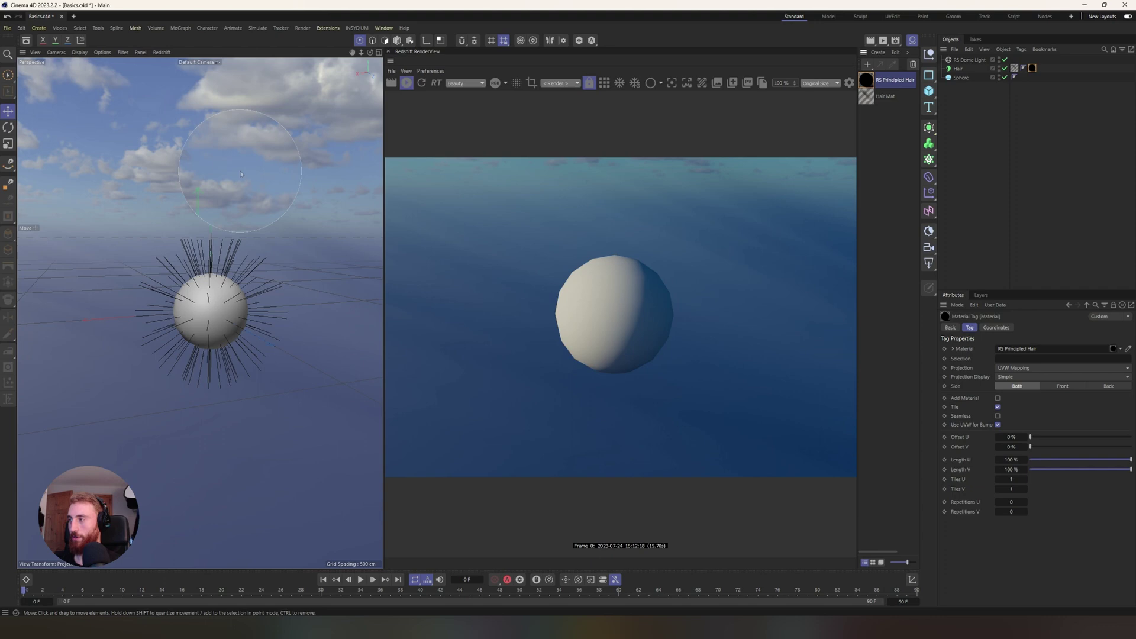
Step: Open the RS Principled Hair node graph and rearrange the C4D Hair Attributes node
alt+drag(225, 260, 210, 316)
double_click(867, 80)
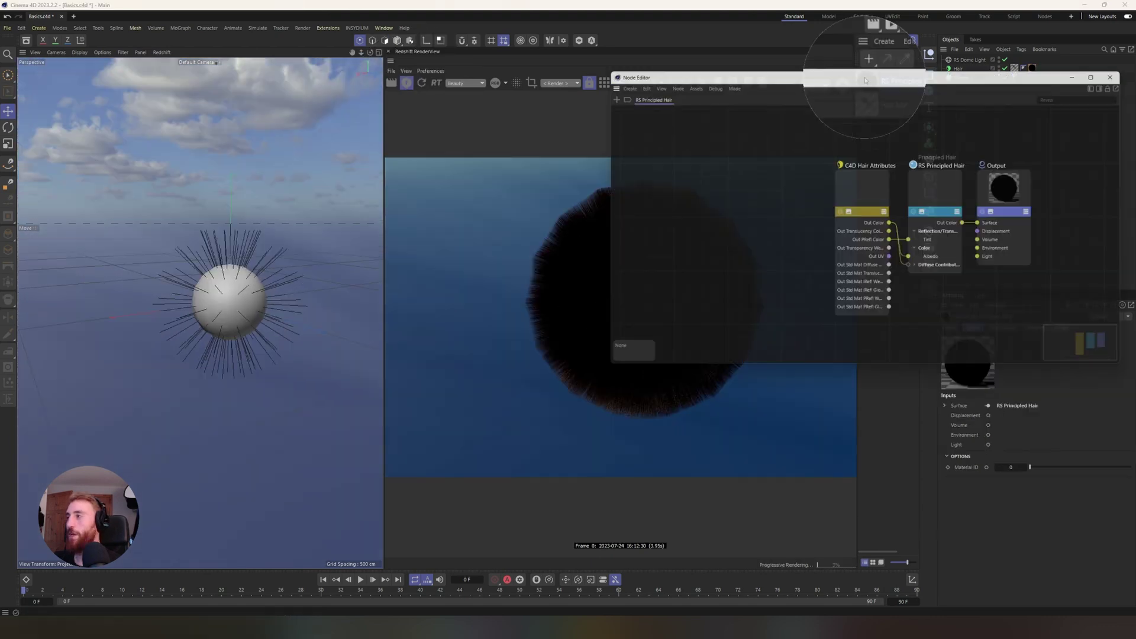
drag(902, 72, 228, 140)
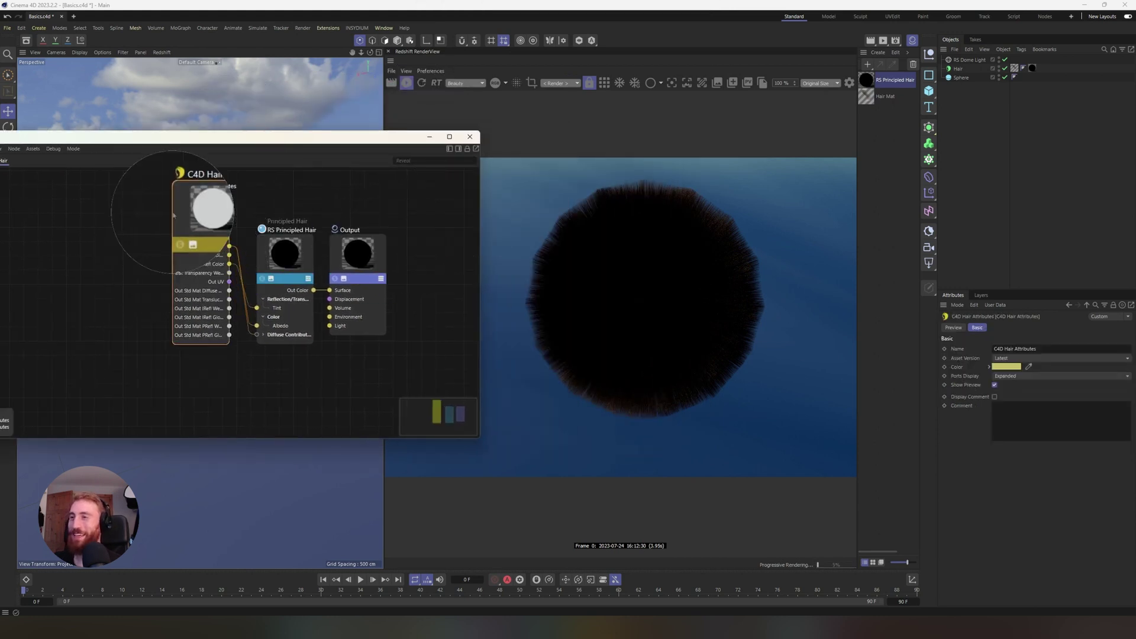
drag(174, 215, 131, 271)
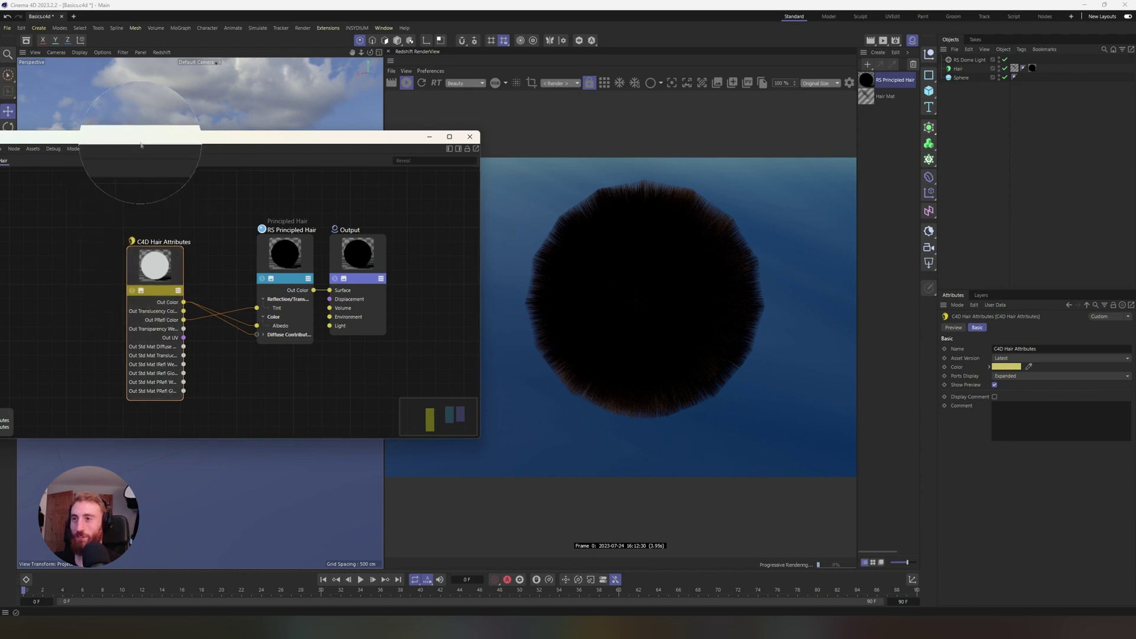
drag(154, 137, 196, 106)
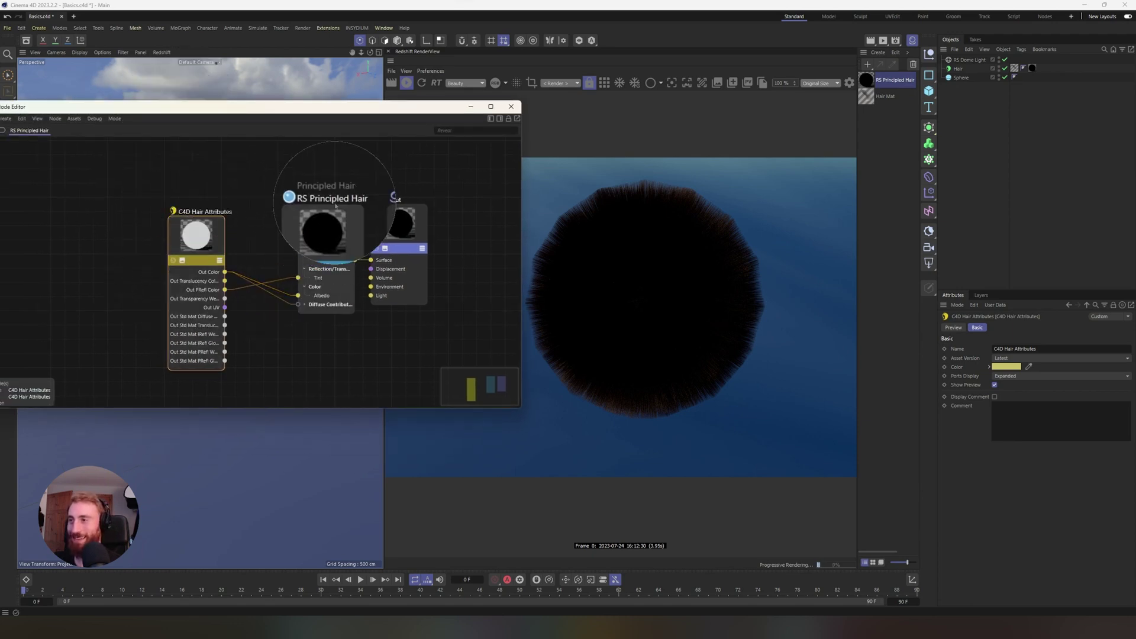
click(338, 243)
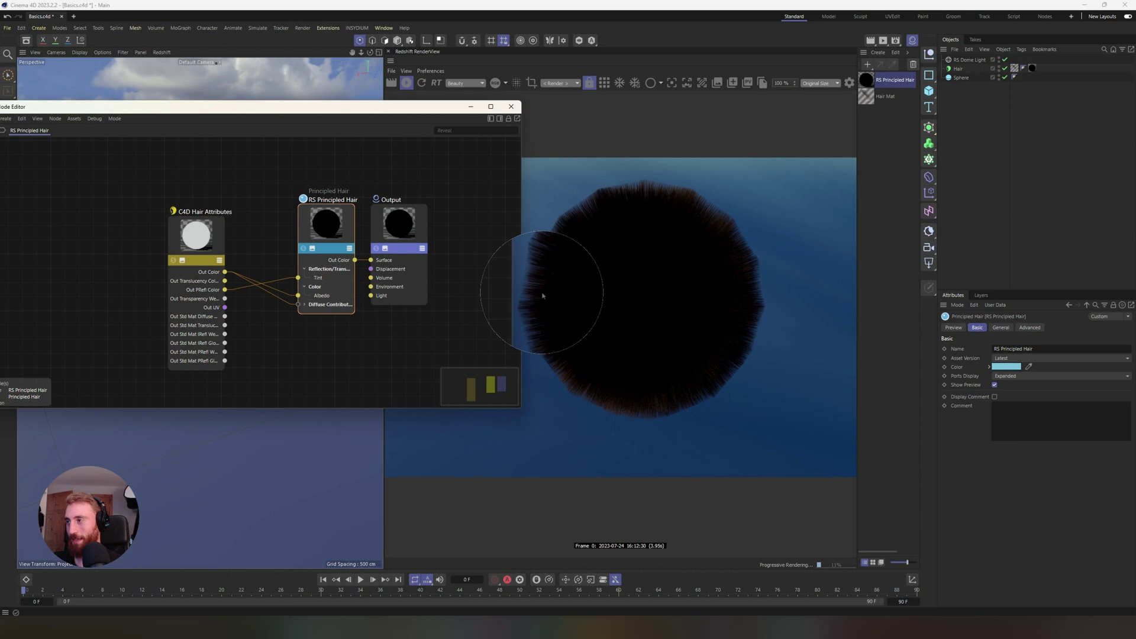
drag(470, 107, 554, 67)
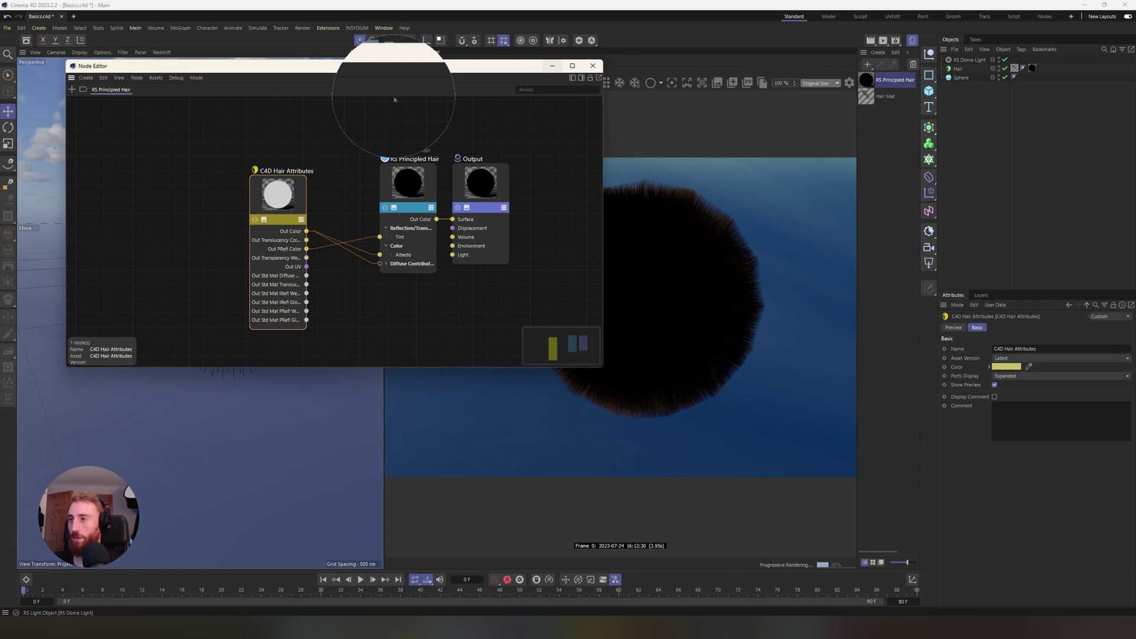
Step: Close the Node Editor, check the Hair Mat tag, and reopen the Principled Hair graph
click(593, 65)
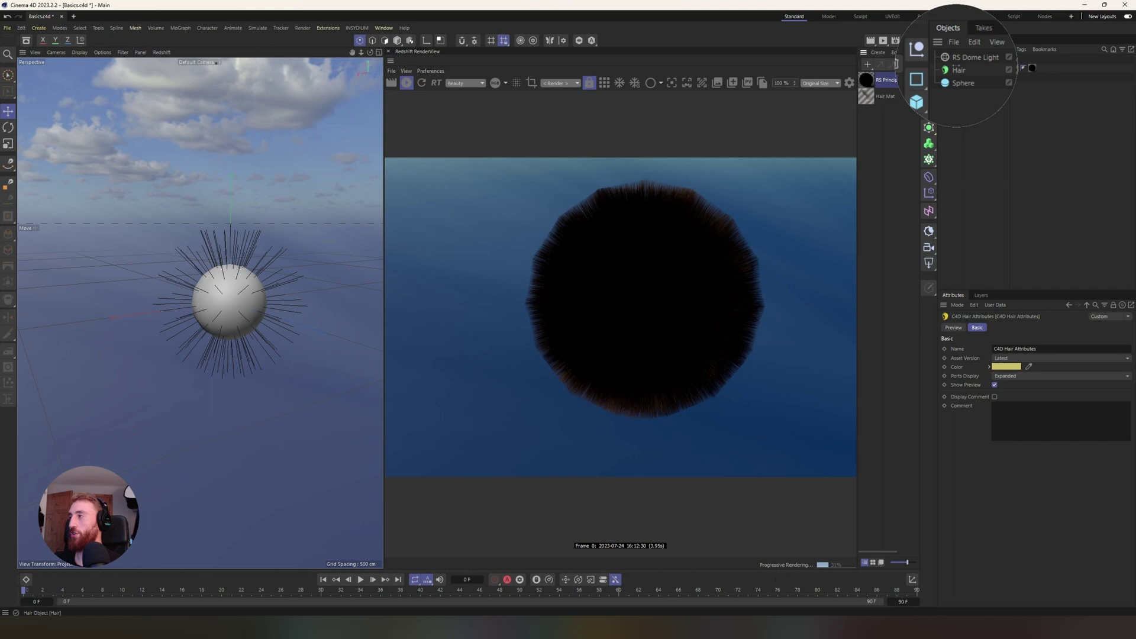
click(1022, 68)
click(1031, 72)
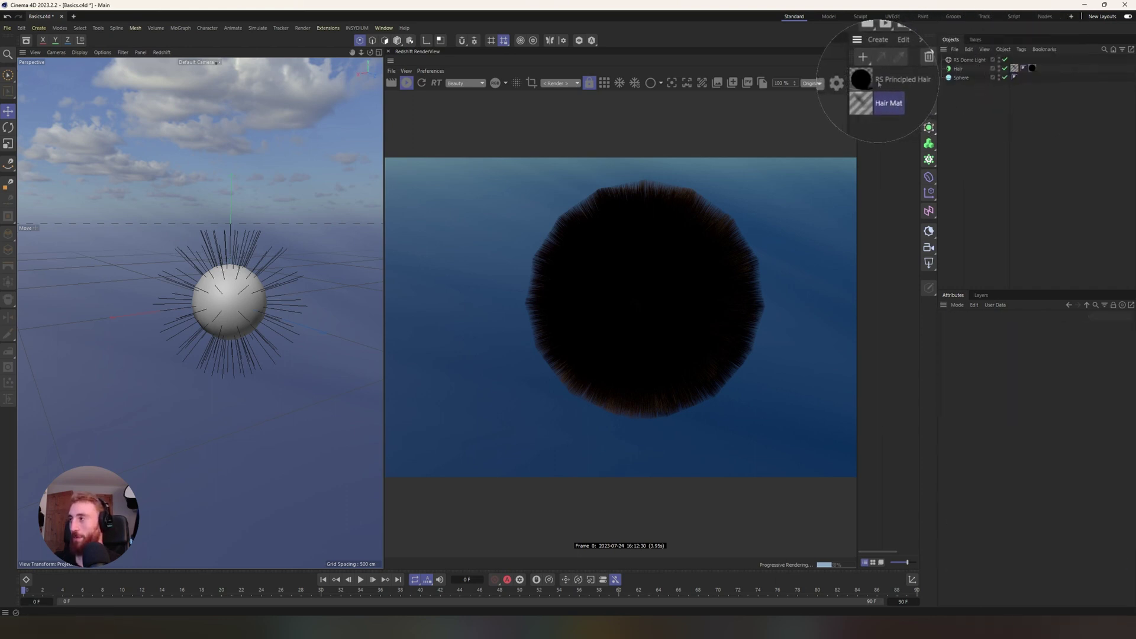
double_click(866, 79)
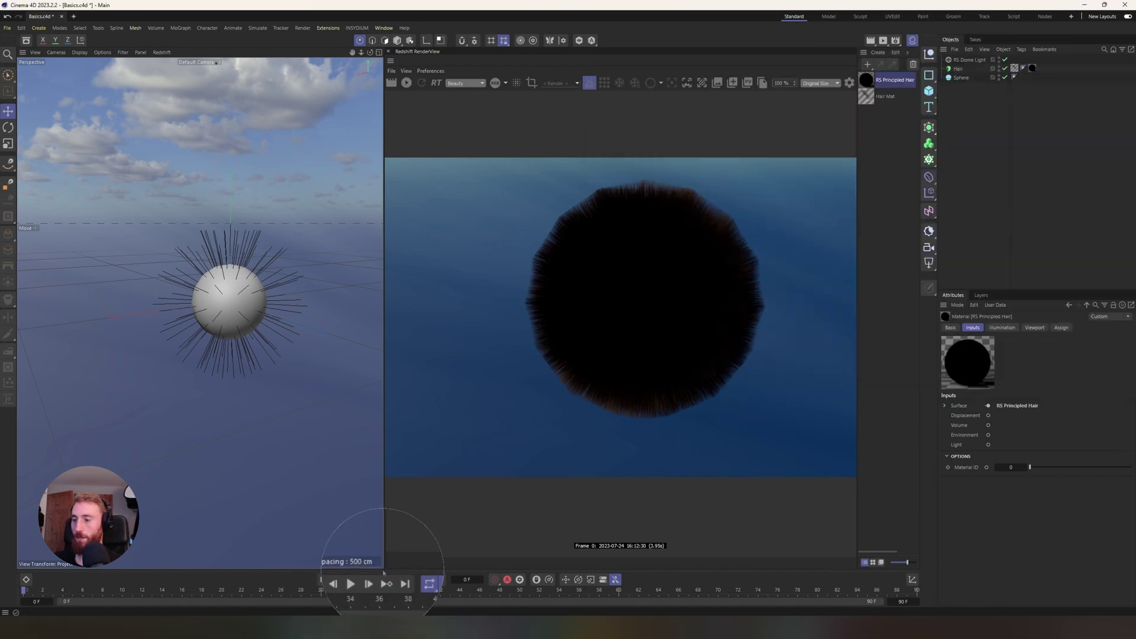
Step: Play the hair simulation to frame 31, render it in Redshift, and orbit the view
click(361, 580)
click(361, 579)
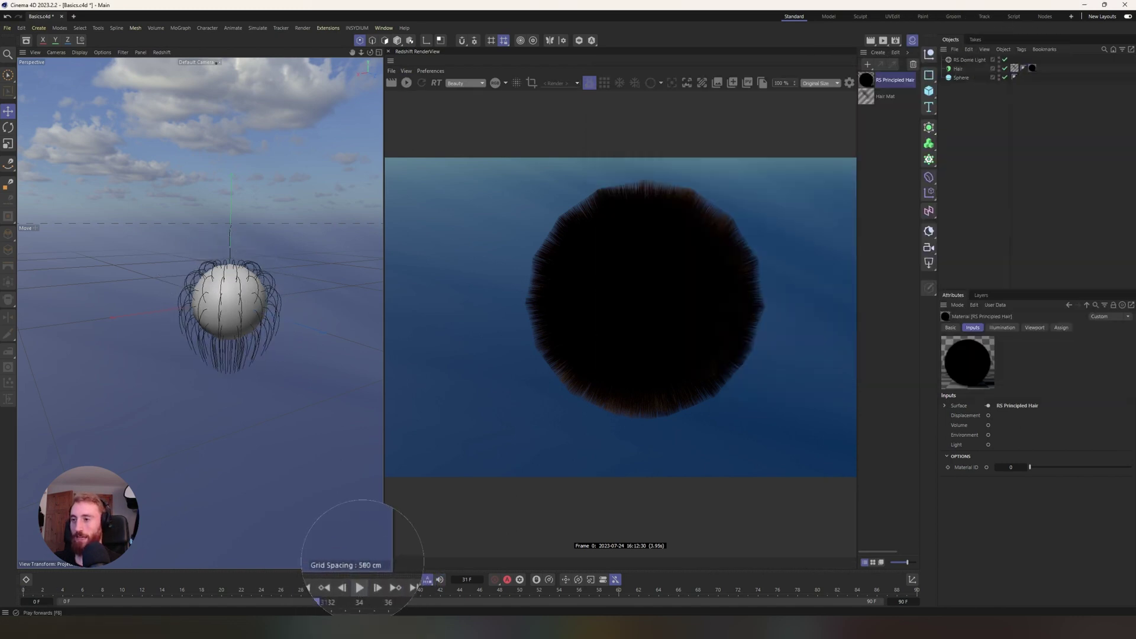
click(406, 84)
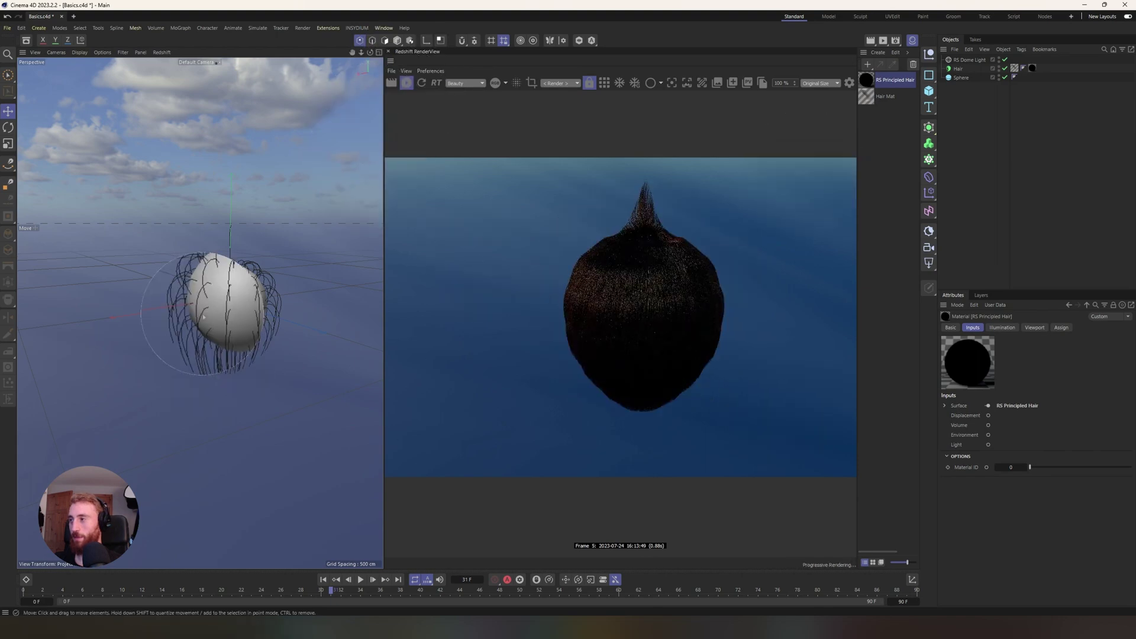
alt+drag(154, 248, 191, 290)
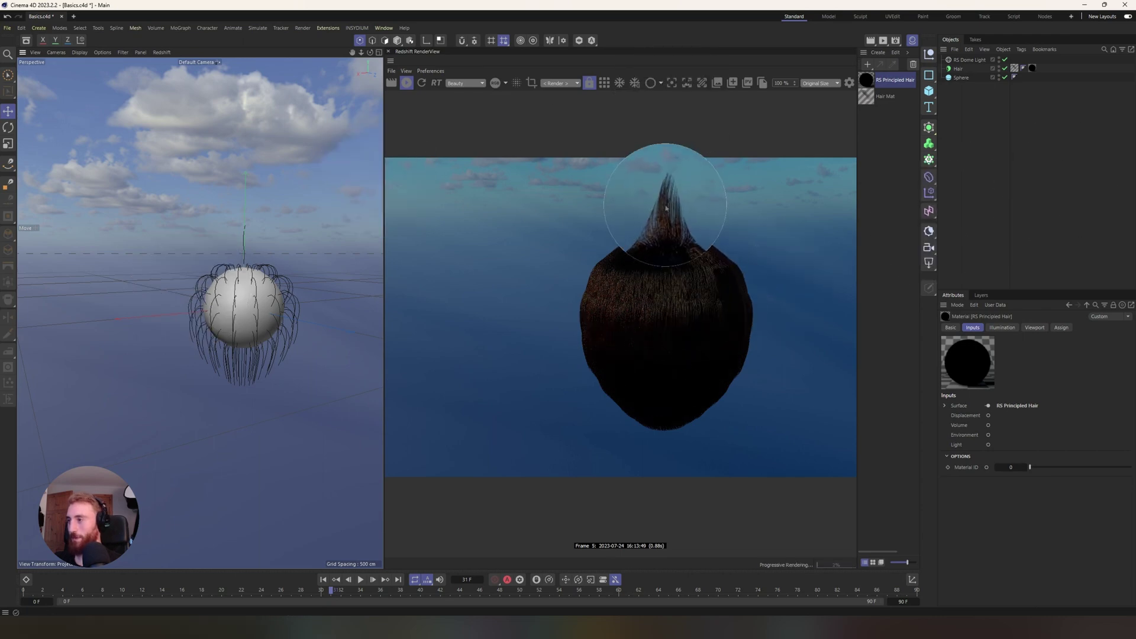
mouse_move(249, 293)
alt+mouse_down()
mouse_move(271, 317)
mouse_move(254, 278)
alt+mouse_up()
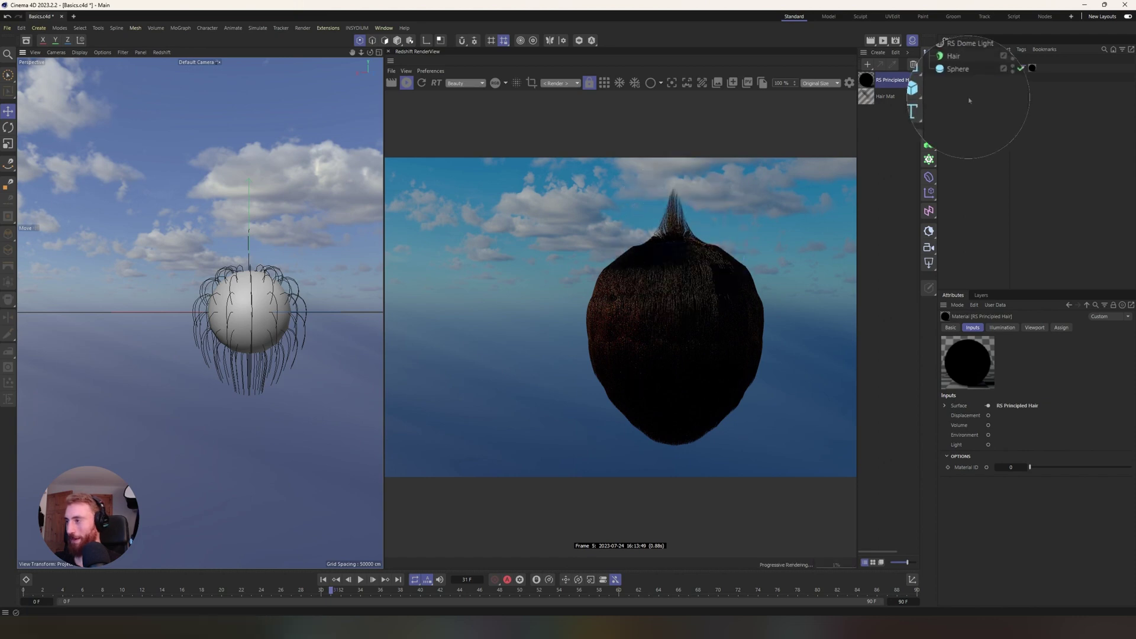
Step: Show the RS Principled Hair node's General settings: Roughness 0.3, IOR 1.55, 128 Samples
double_click(865, 83)
drag(907, 78, 274, 92)
click(309, 207)
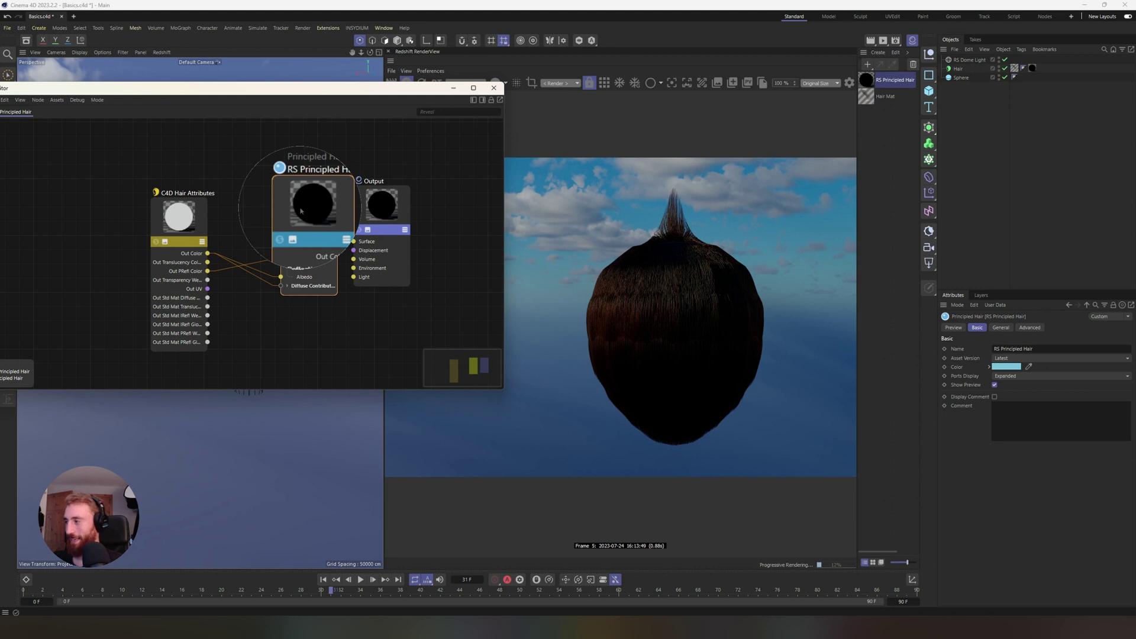
click(1001, 328)
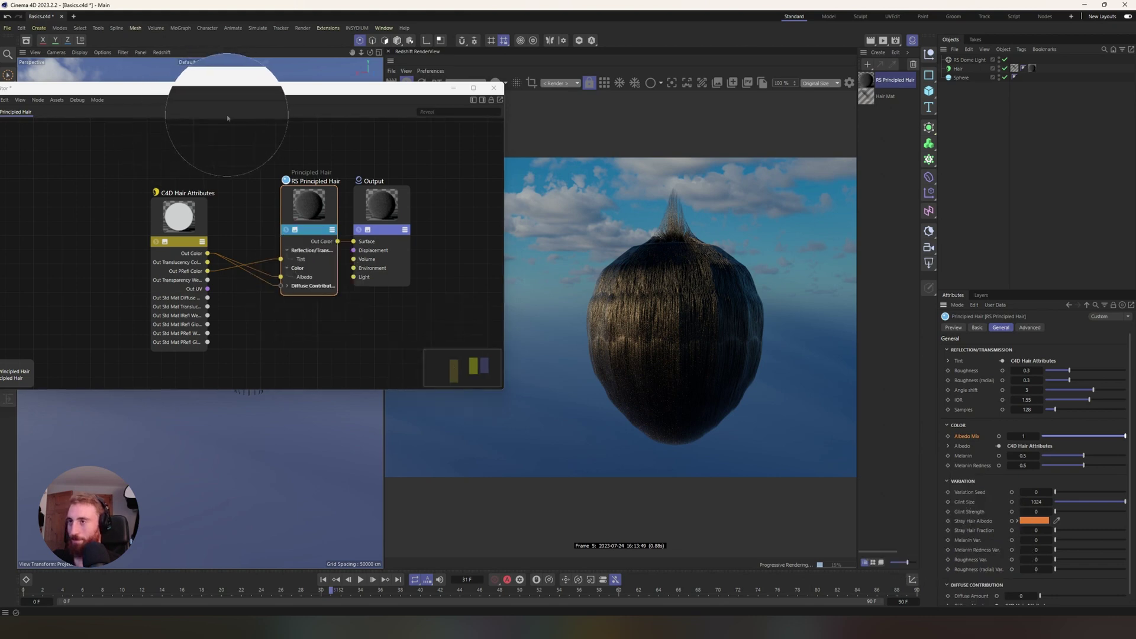
drag(247, 92, 268, 94)
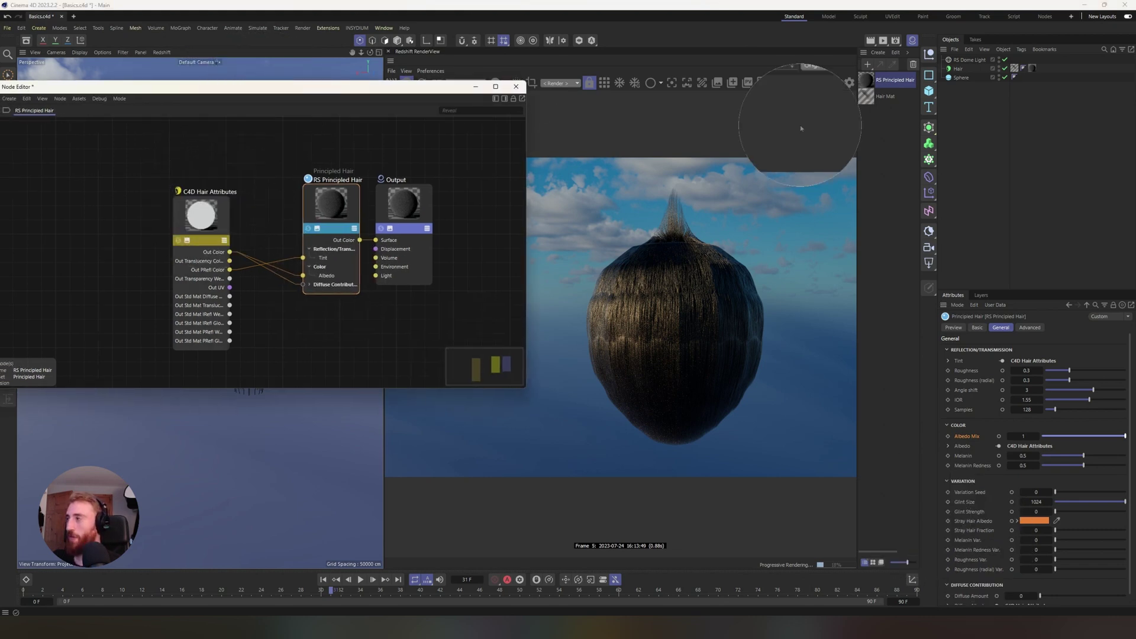
Step: Turn a gradient stop blue, then load the Sky 1 preset into the Hair Mat colour gradient
click(1015, 68)
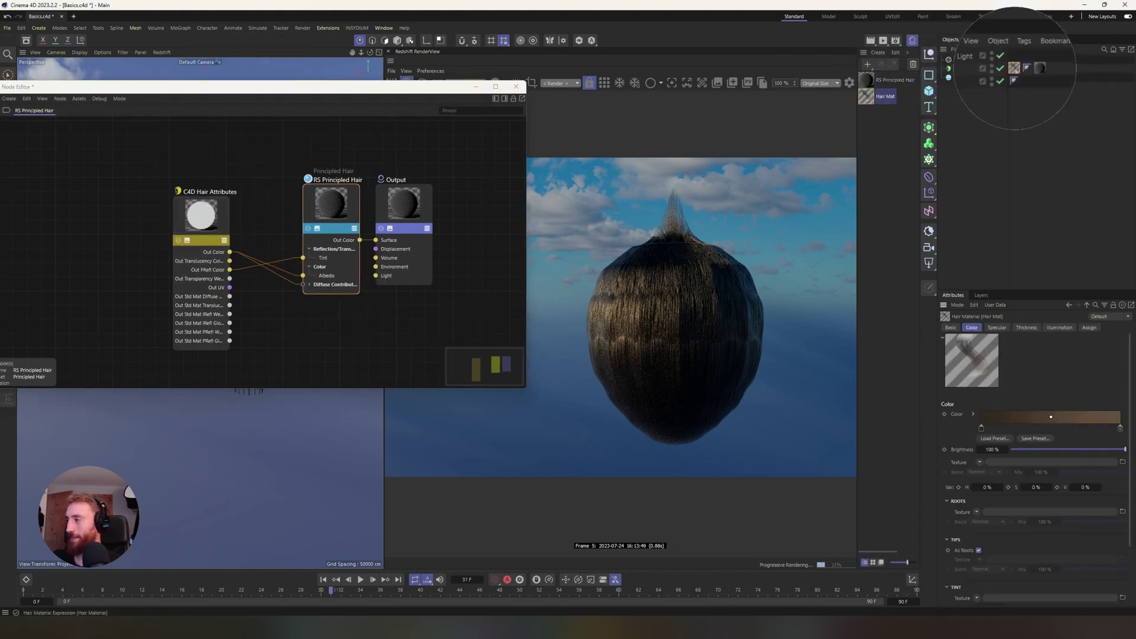
double_click(982, 427)
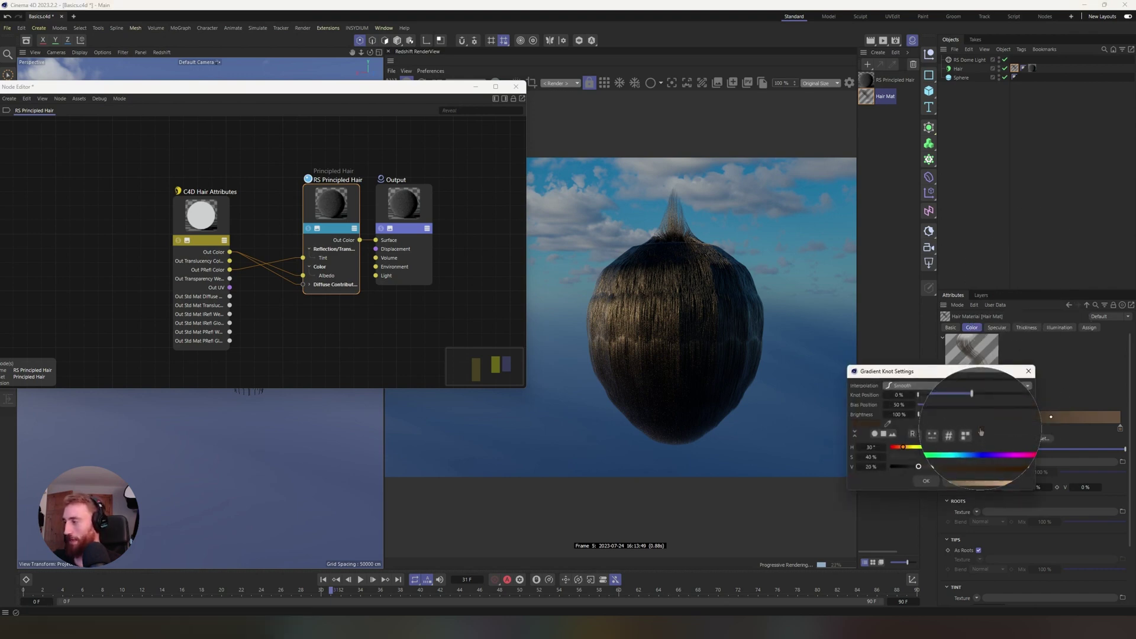
drag(901, 448, 975, 448)
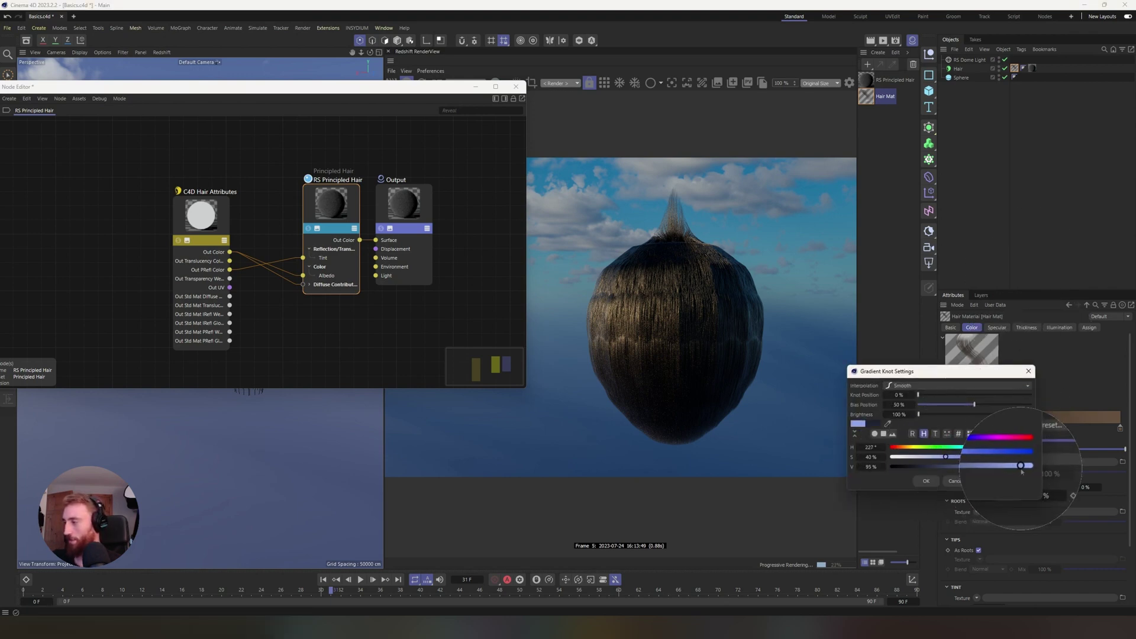
click(956, 480)
click(992, 438)
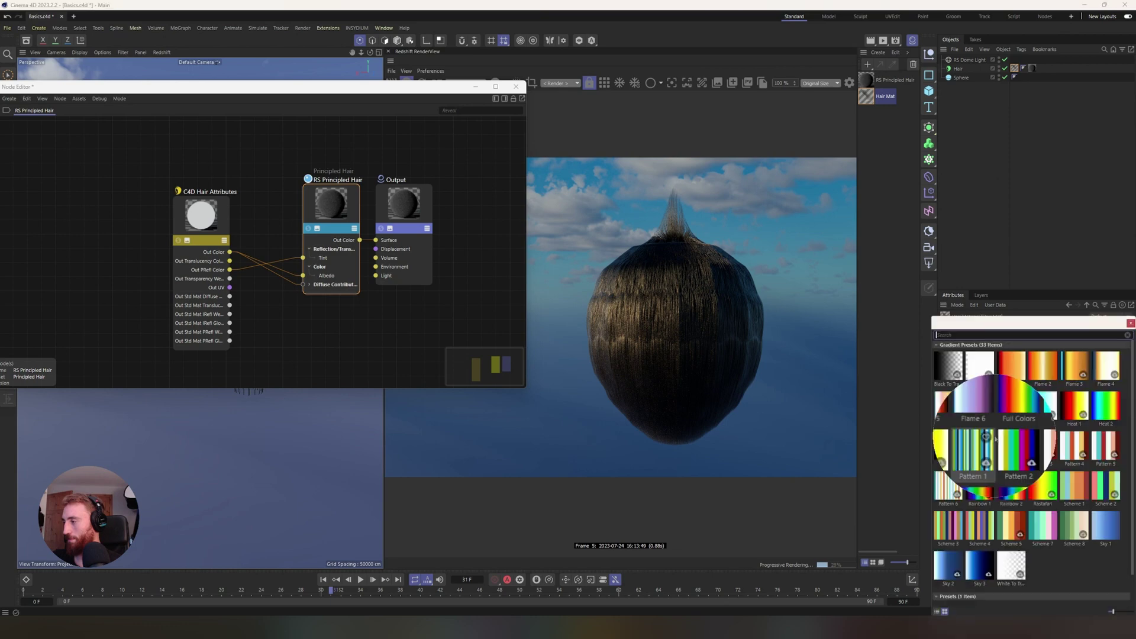
click(1096, 533)
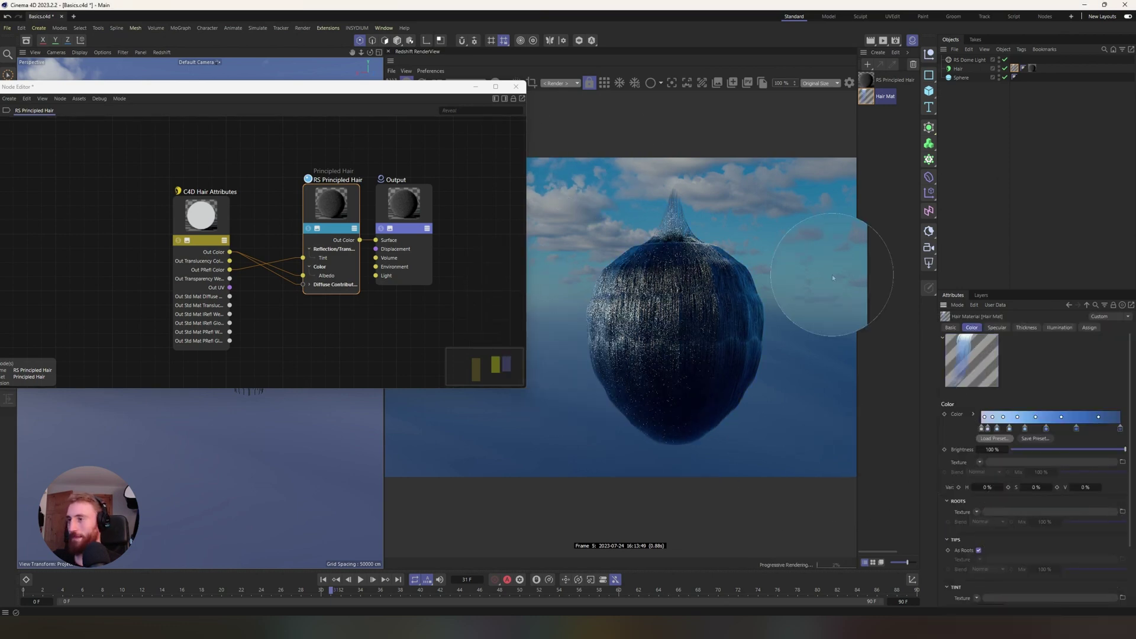
Step: Drop the Principled Hair's Albedo Mix to 0 to compare, then raise it so the hair turns blue
click(330, 213)
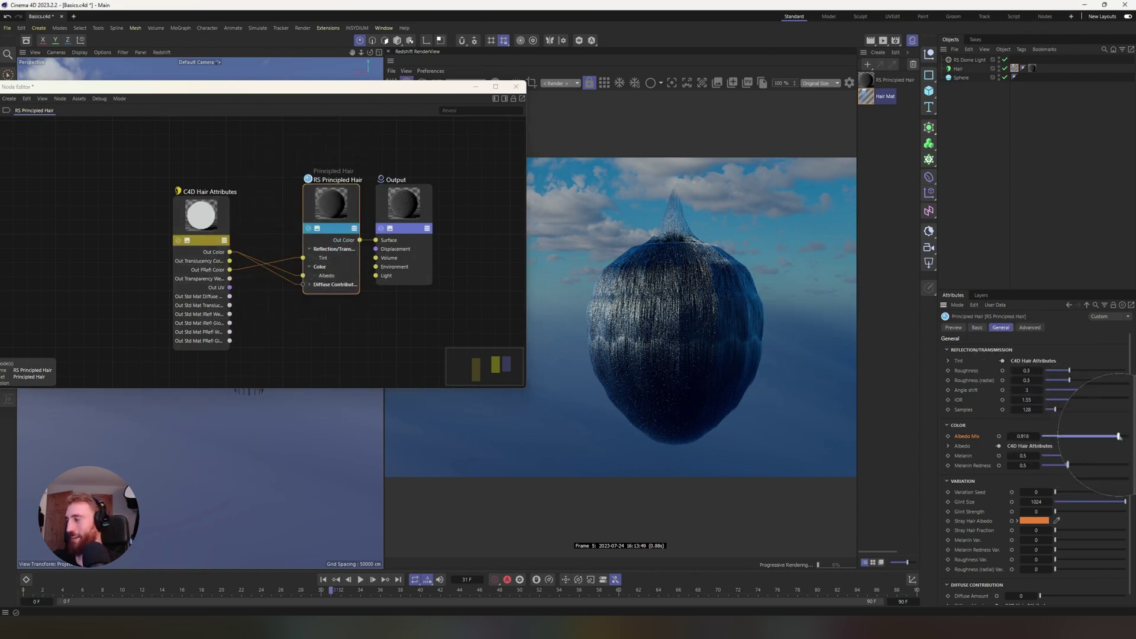
drag(1119, 436, 1043, 436)
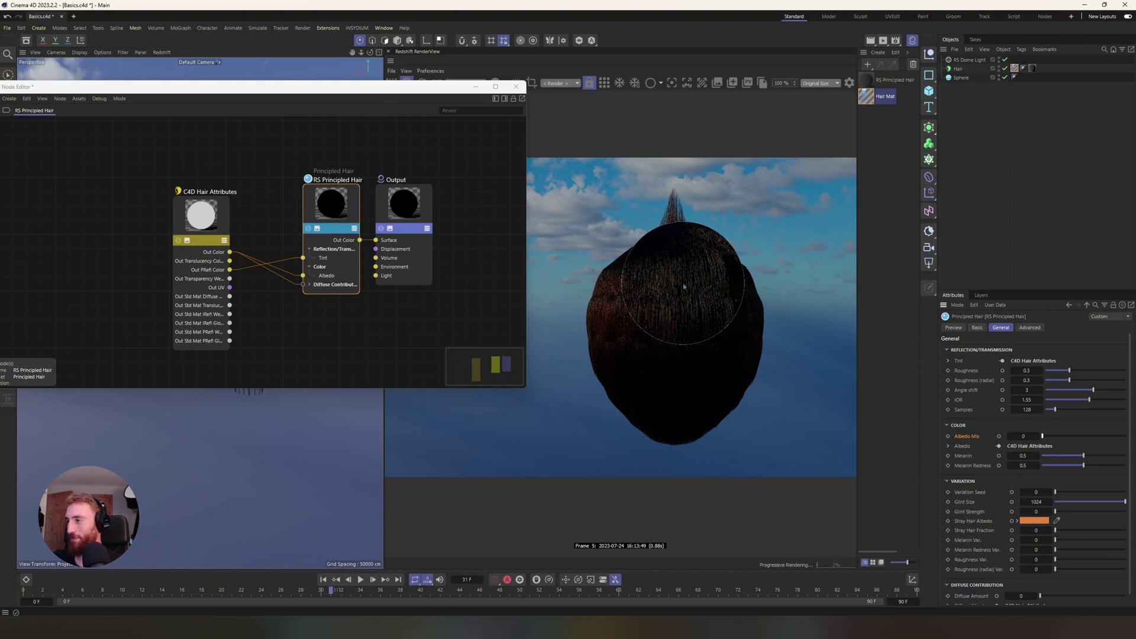
scroll(322, 406, up, 3)
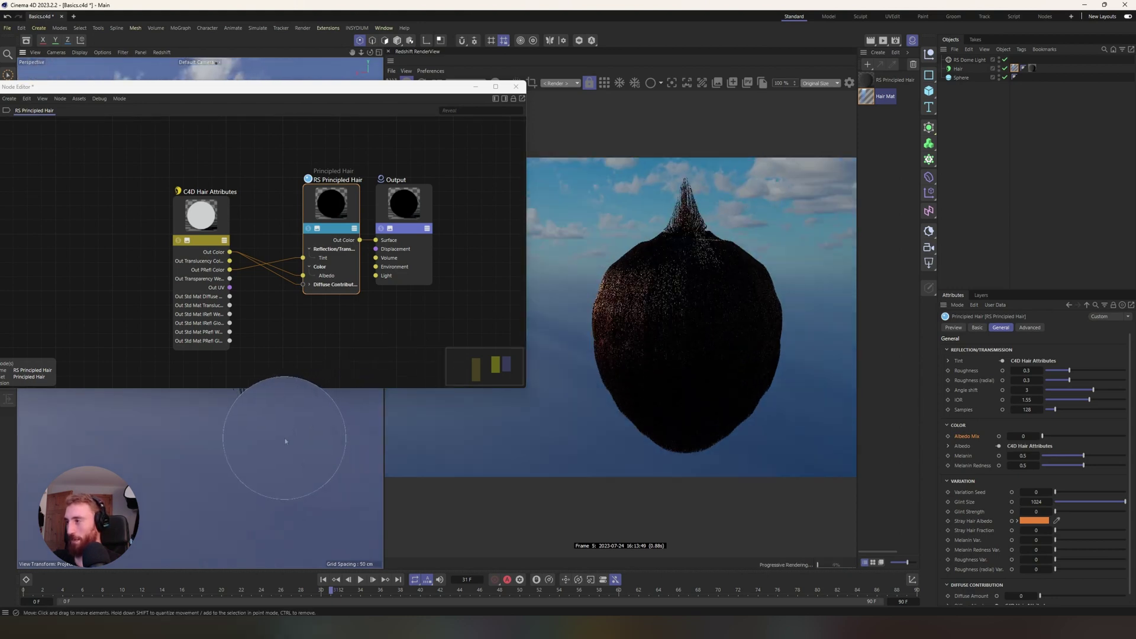
drag(1043, 436, 1075, 448)
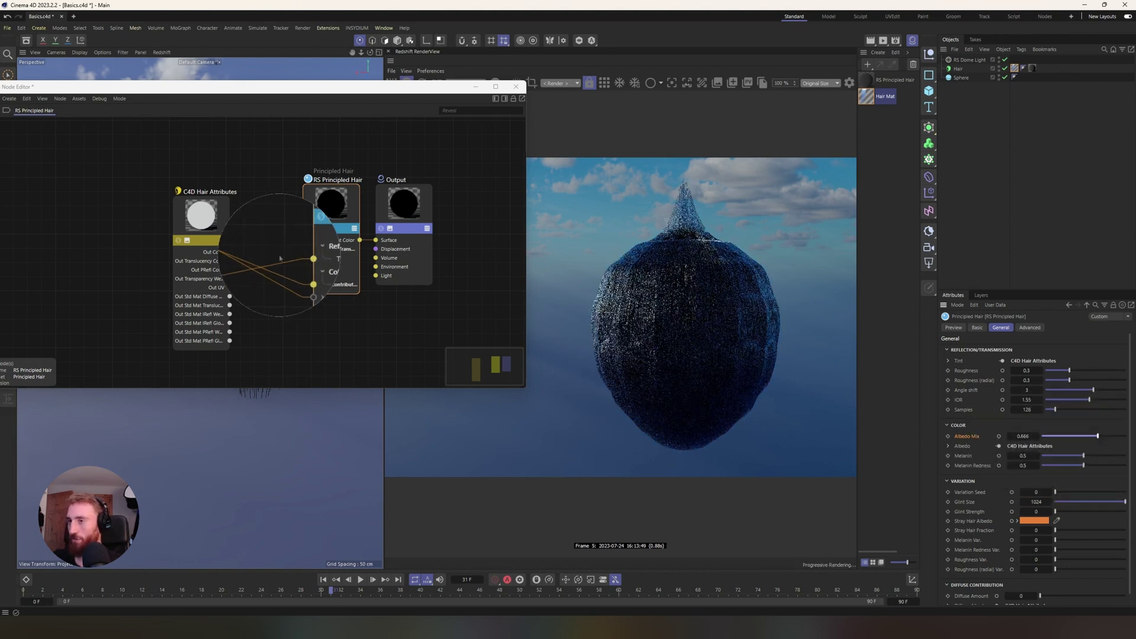
Step: Re-check the C4D Hair Attributes node against the Hair Mat colour gradient
click(202, 207)
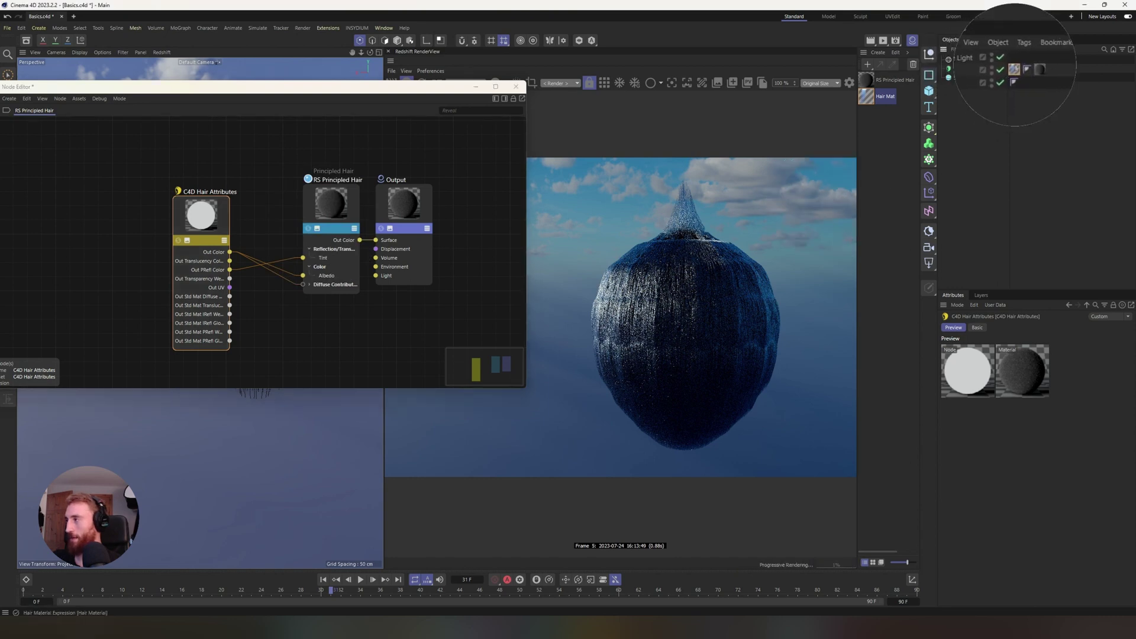
click(1015, 68)
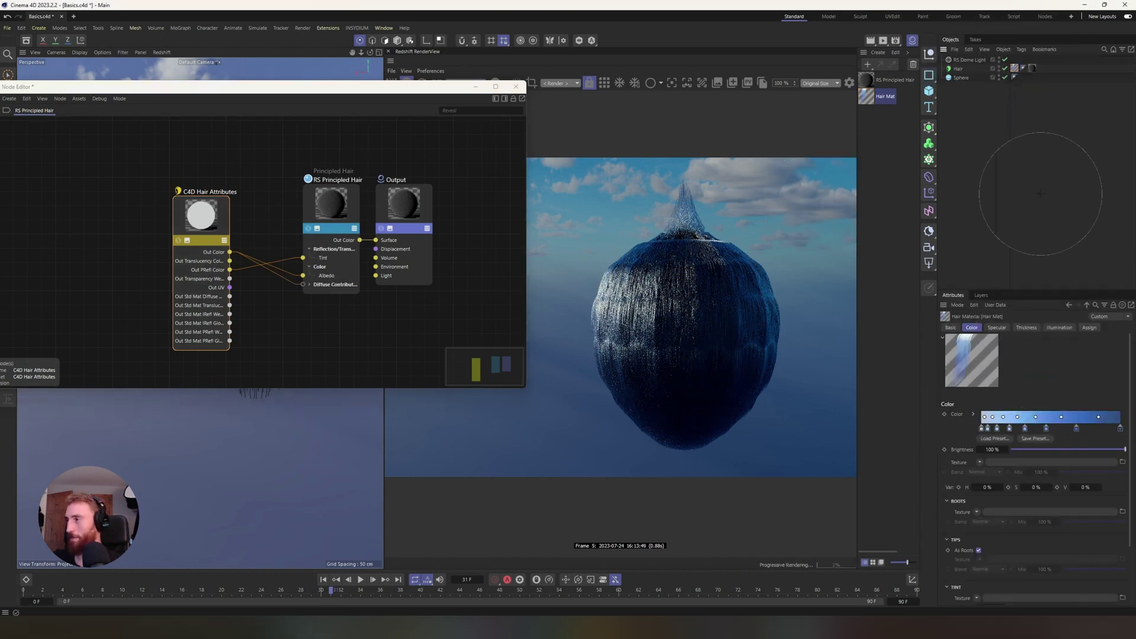
click(220, 227)
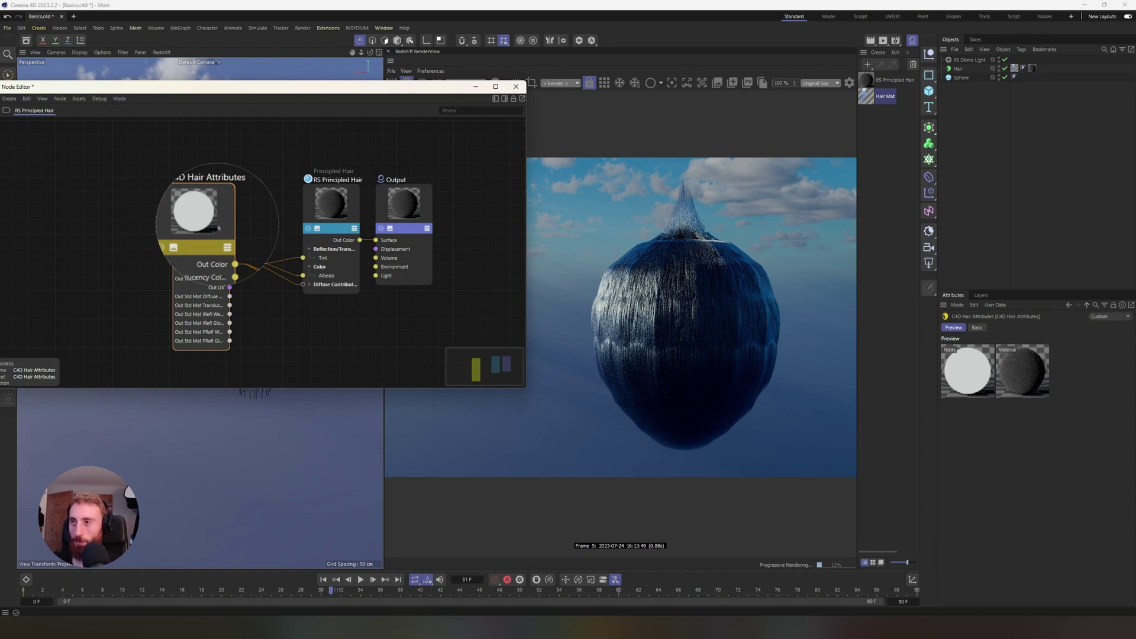
Step: Delete the C4D Hair Attributes node, then clear the Hair Mat's root thickness and reshape its thickness curve
key(Delete)
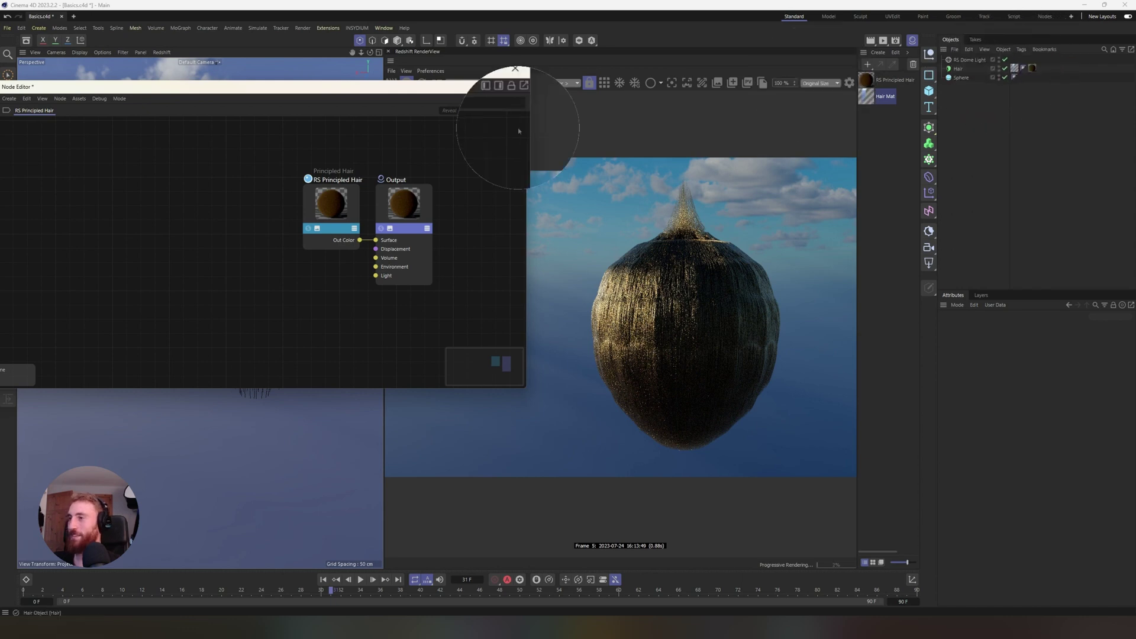
click(1015, 68)
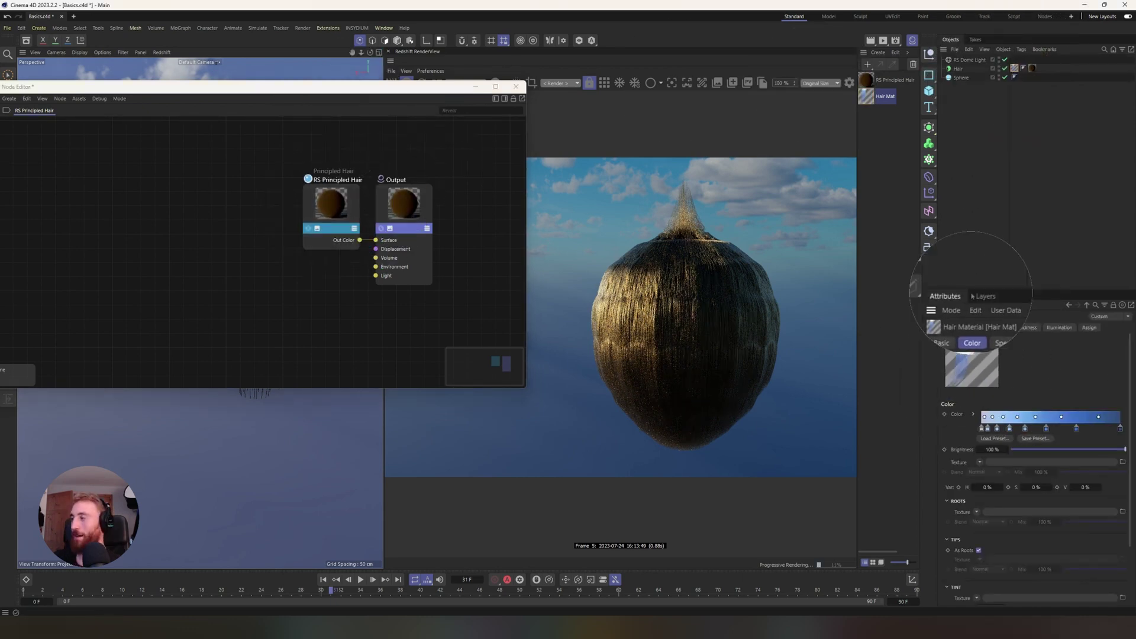
click(1027, 328)
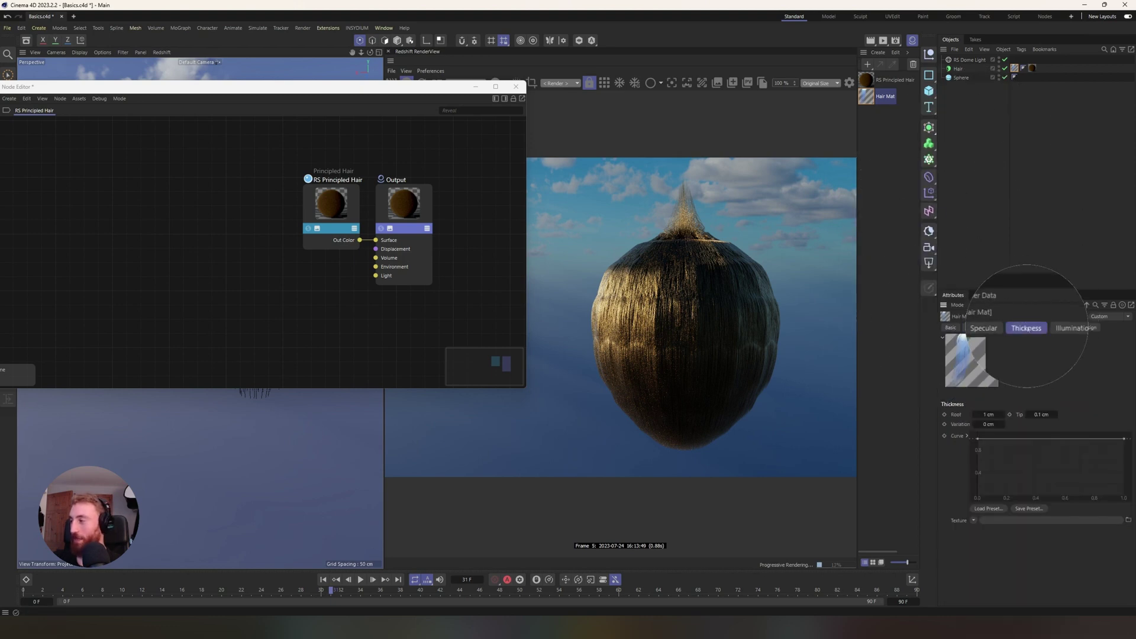
click(998, 419)
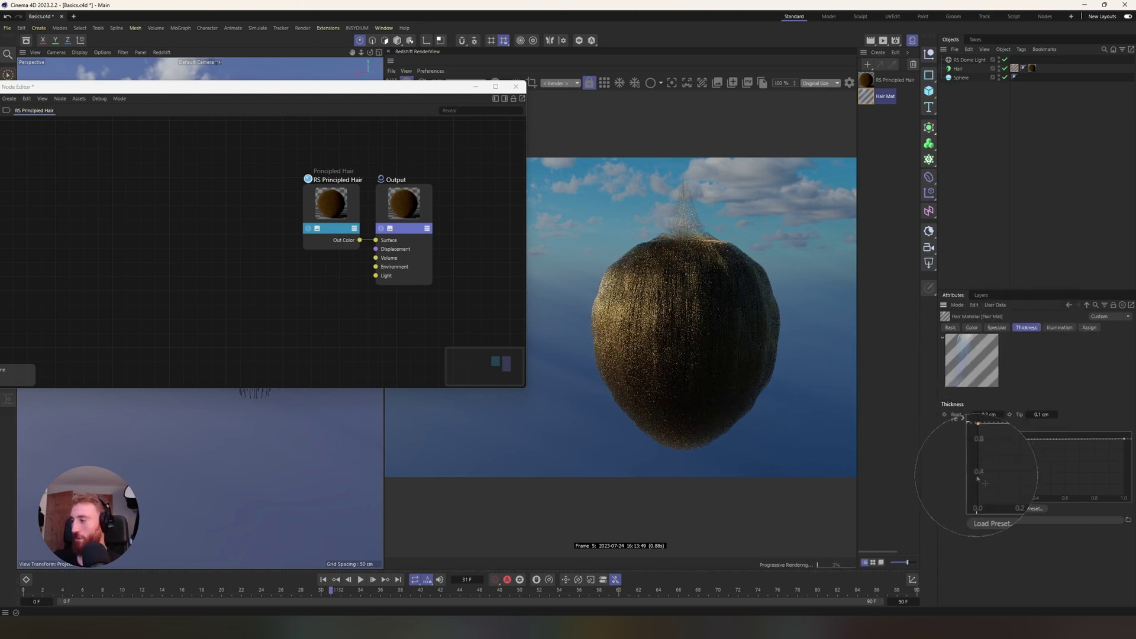
click(978, 499)
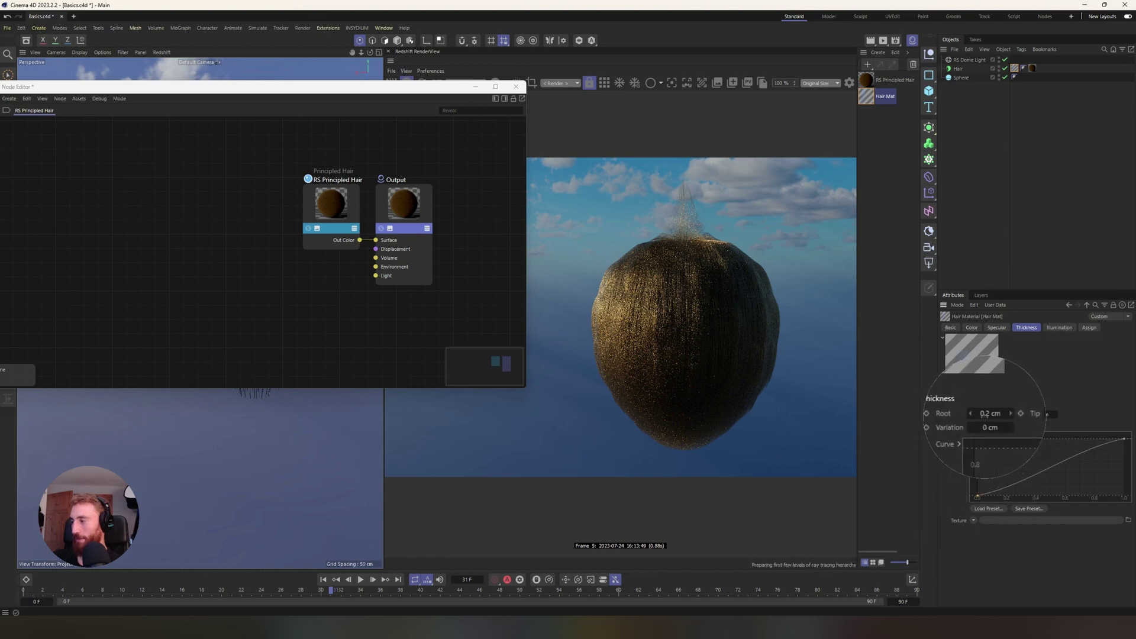
key(BackSpace)
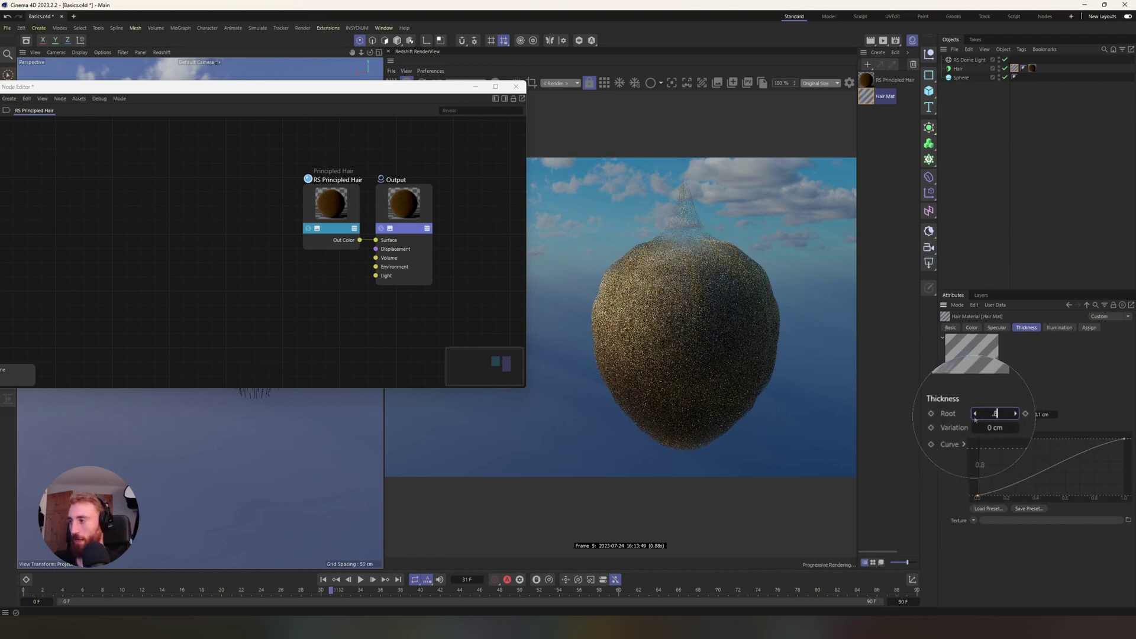
Step: Add a Ramp node and apply a full-spectrum rainbow gradient preset to it
drag(12, 86, 112, 86)
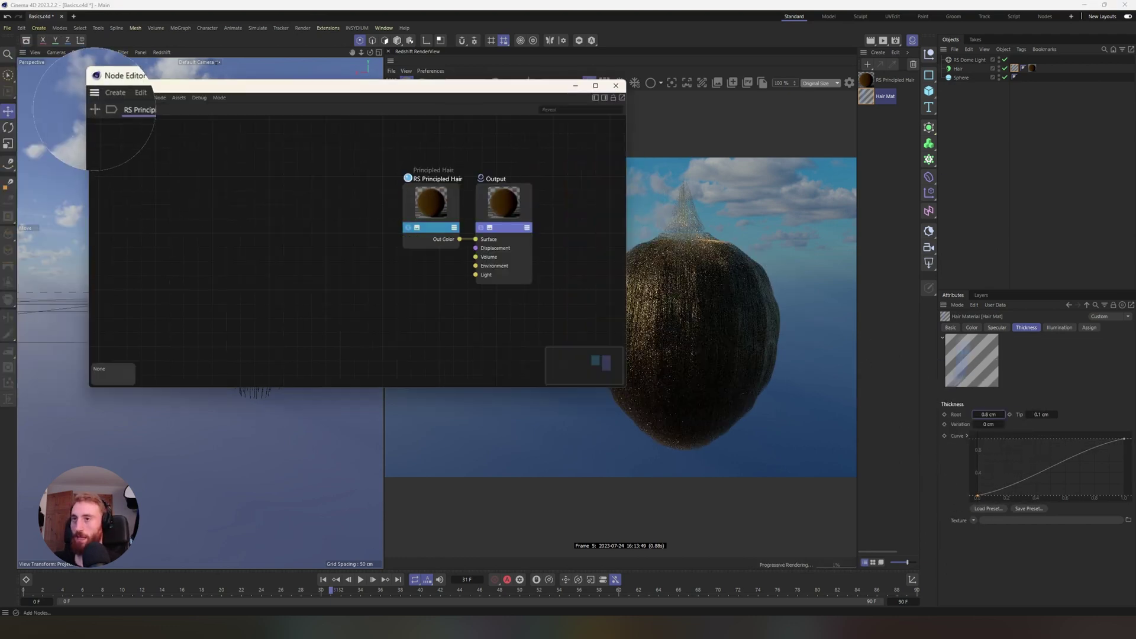
key(shift+c)
text(ramp)
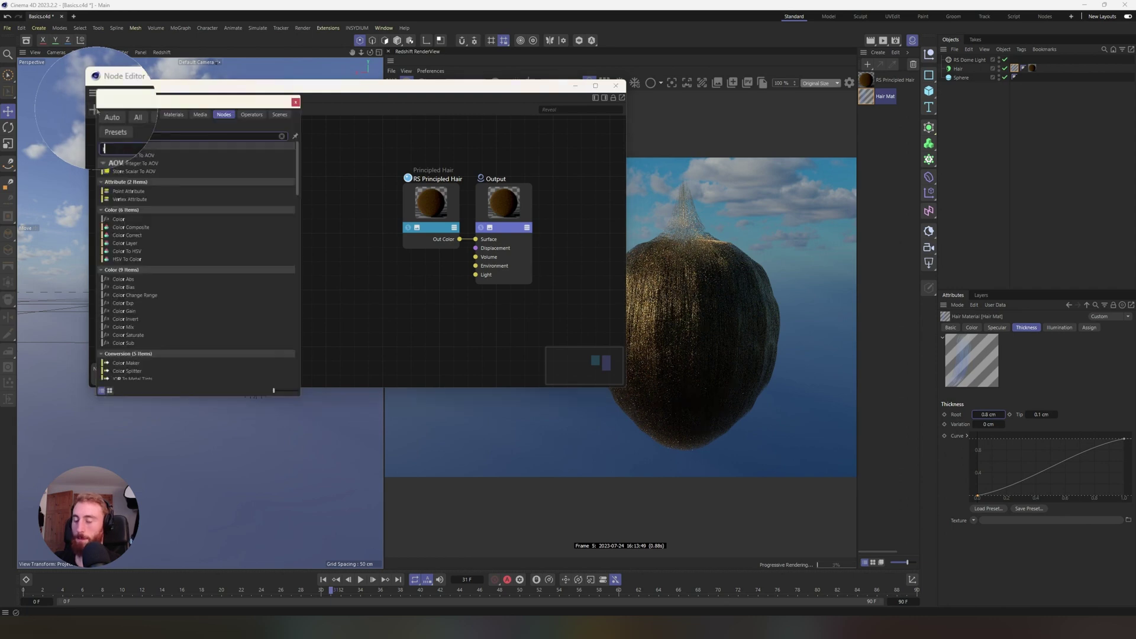
key(Return)
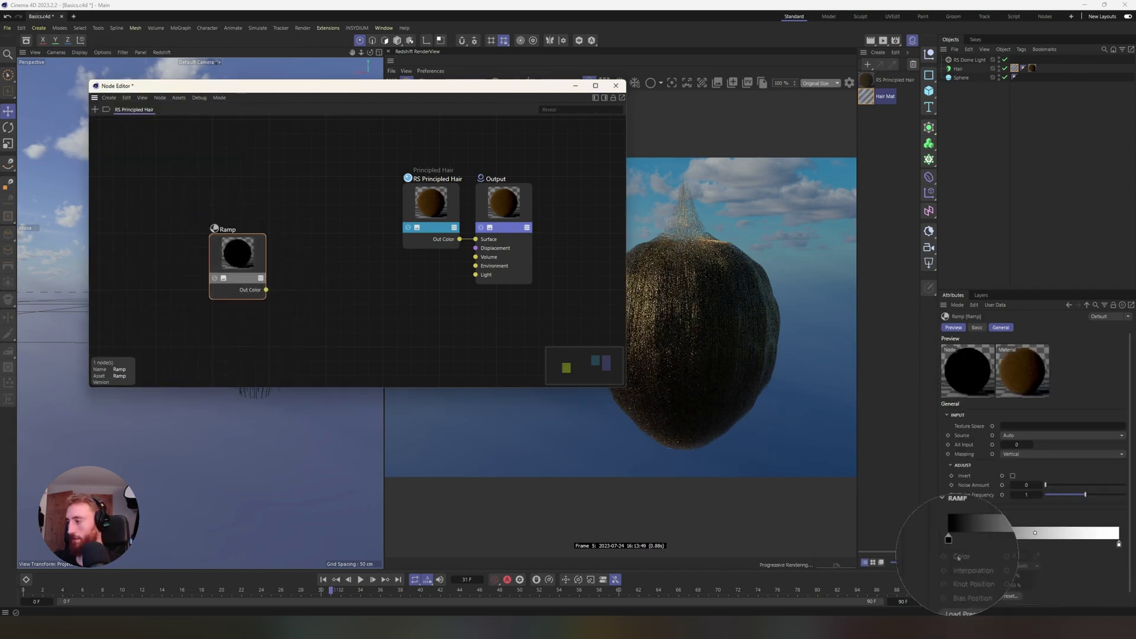
click(963, 596)
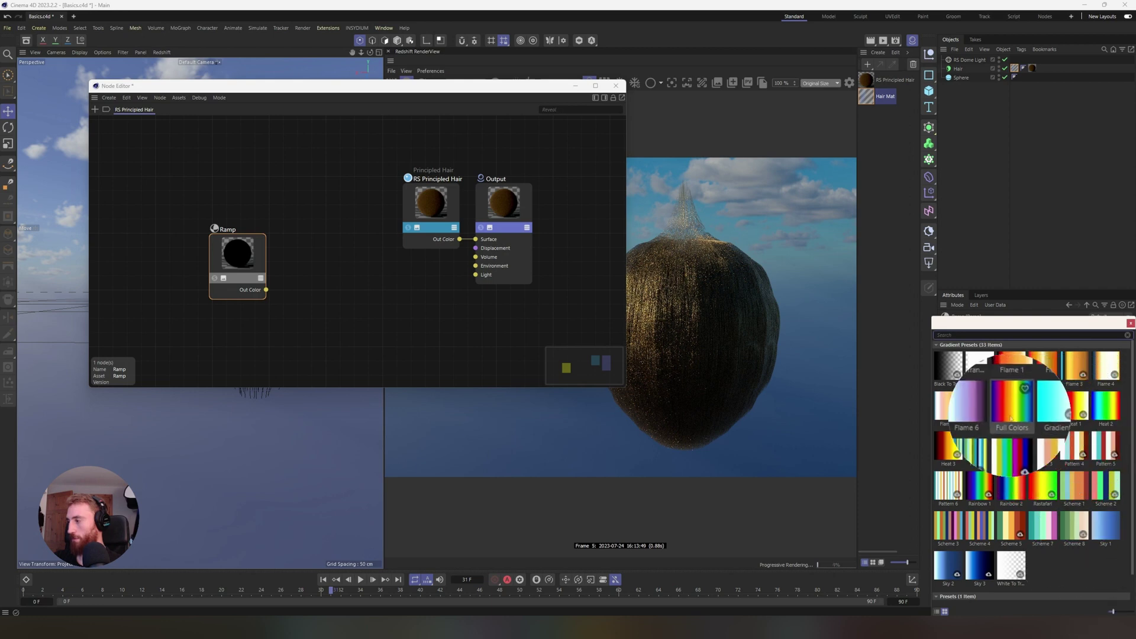
click(979, 485)
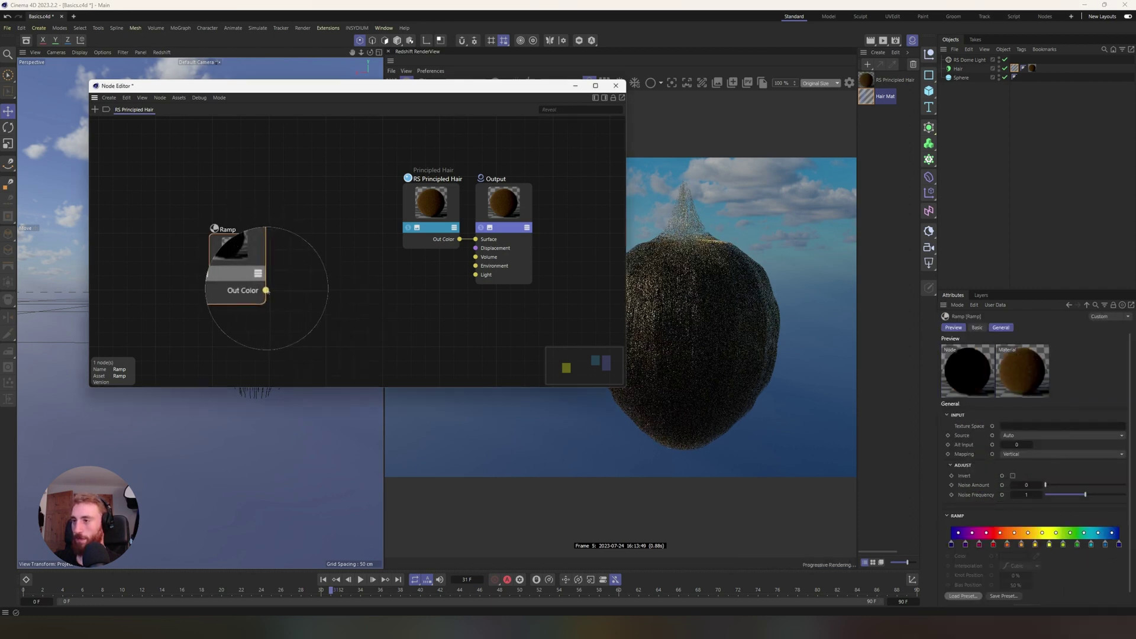
Step: Wire the Ramp's Out Color into the RS Principled Hair Albedo colour
drag(267, 290, 426, 230)
mouse_move(463, 277)
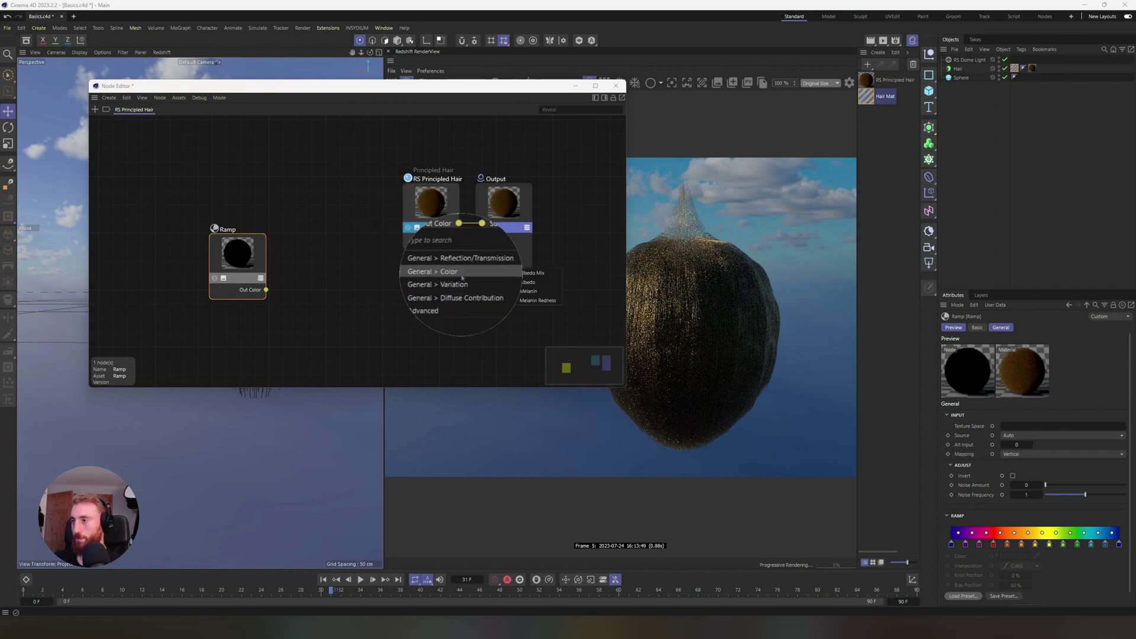
click(528, 284)
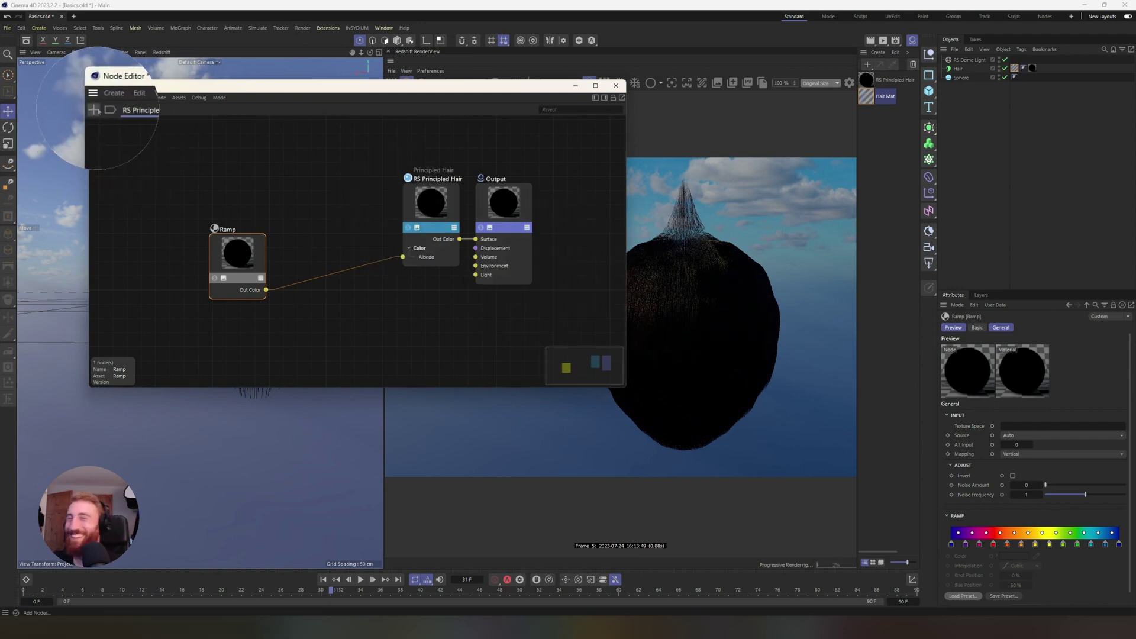
Step: Add a Hair Position node from the node browser and place it beside the Ramp
click(94, 110)
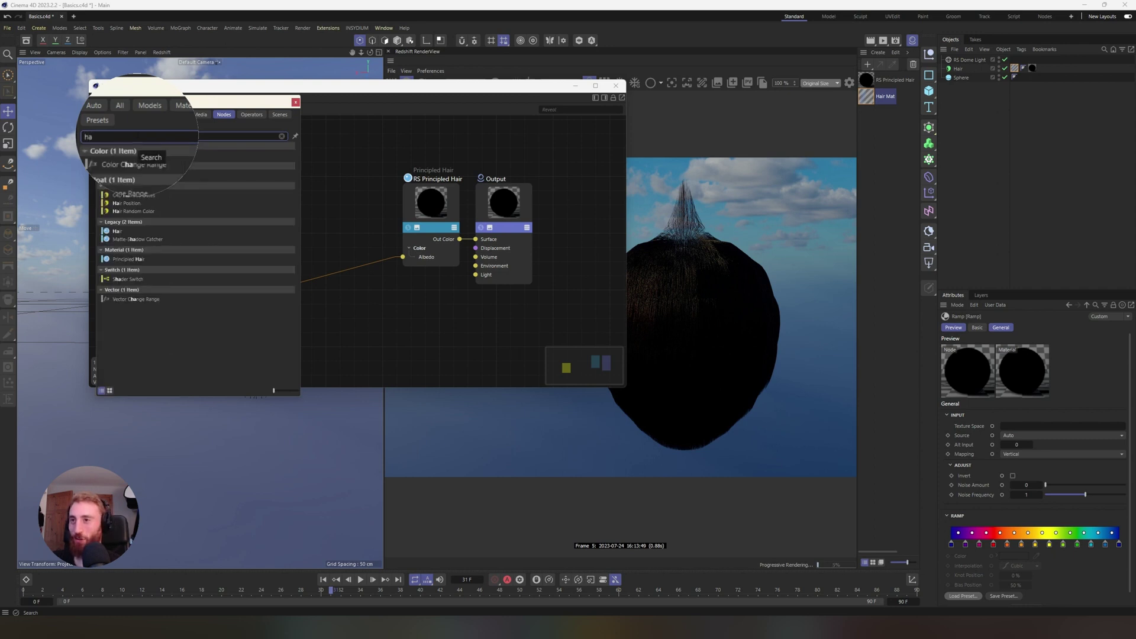
double_click(142, 203)
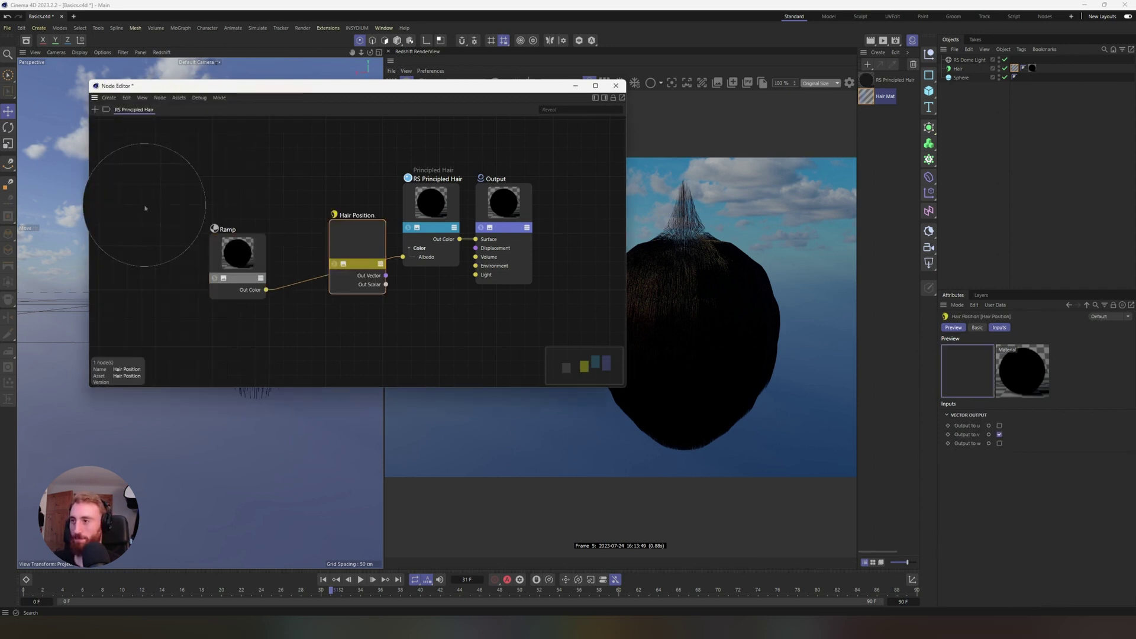
drag(345, 258, 253, 213)
drag(237, 267, 313, 239)
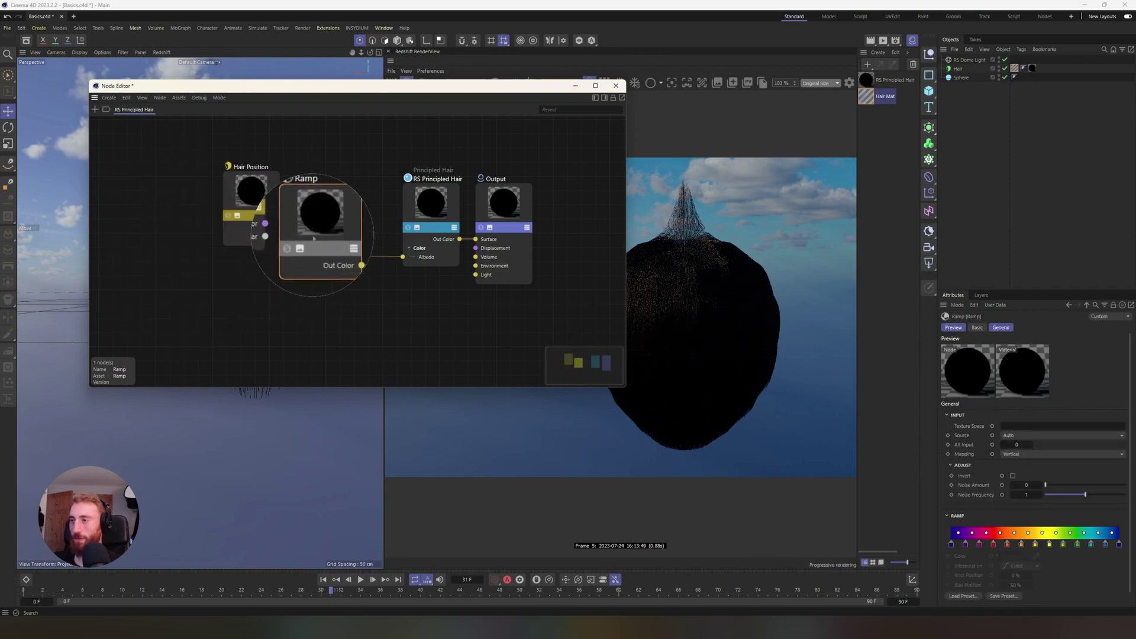
Step: Connect Hair Position's Out Scalar to the Ramp's Alt Input, tidy the nodes, and close the editor
drag(267, 201, 300, 260)
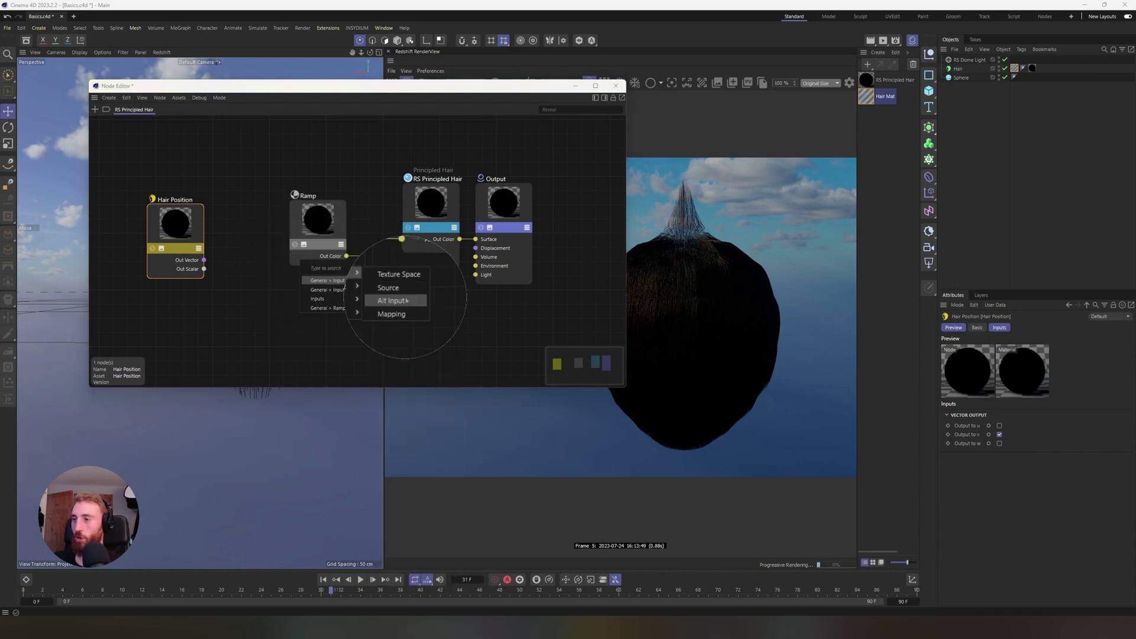
click(393, 301)
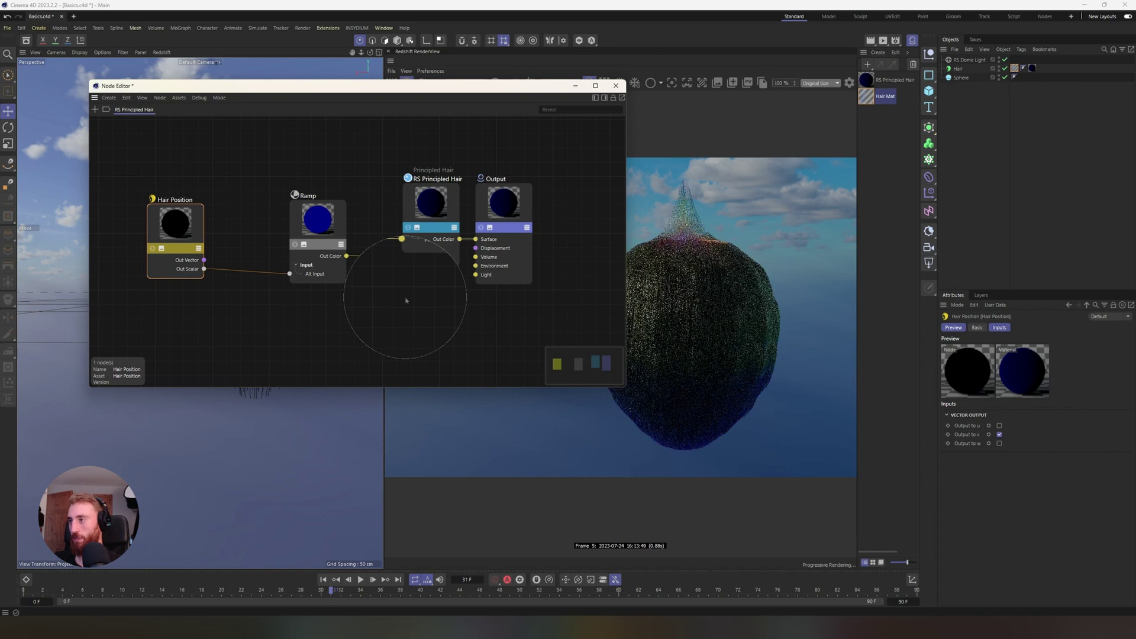
drag(418, 86, 355, 124)
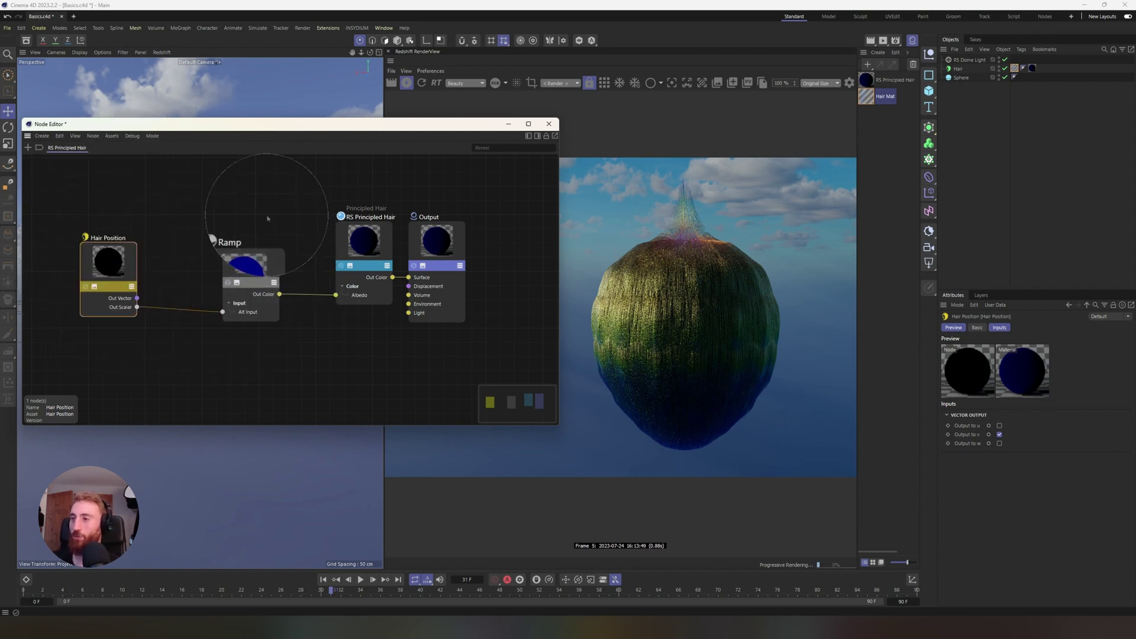
drag(251, 248, 227, 223)
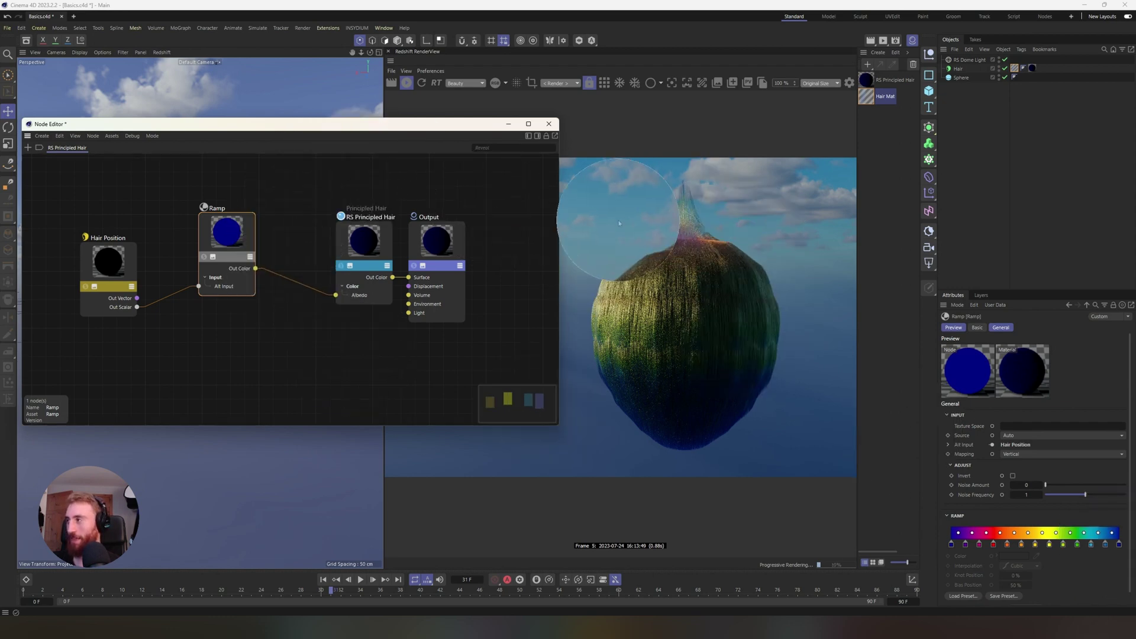
click(549, 123)
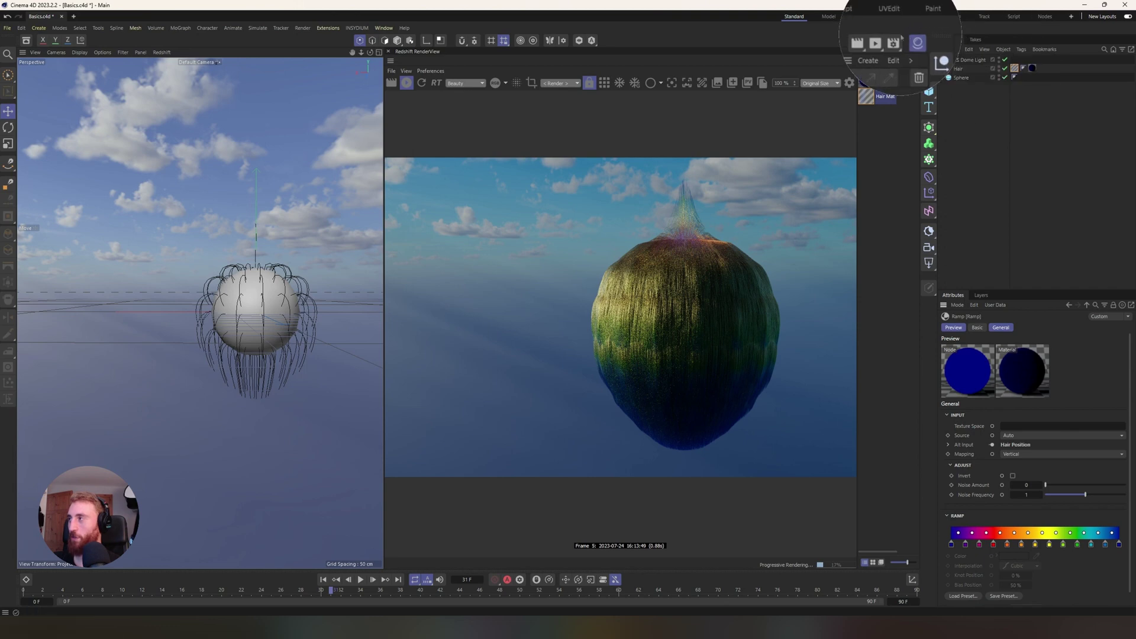
click(896, 40)
drag(906, 33, 178, 102)
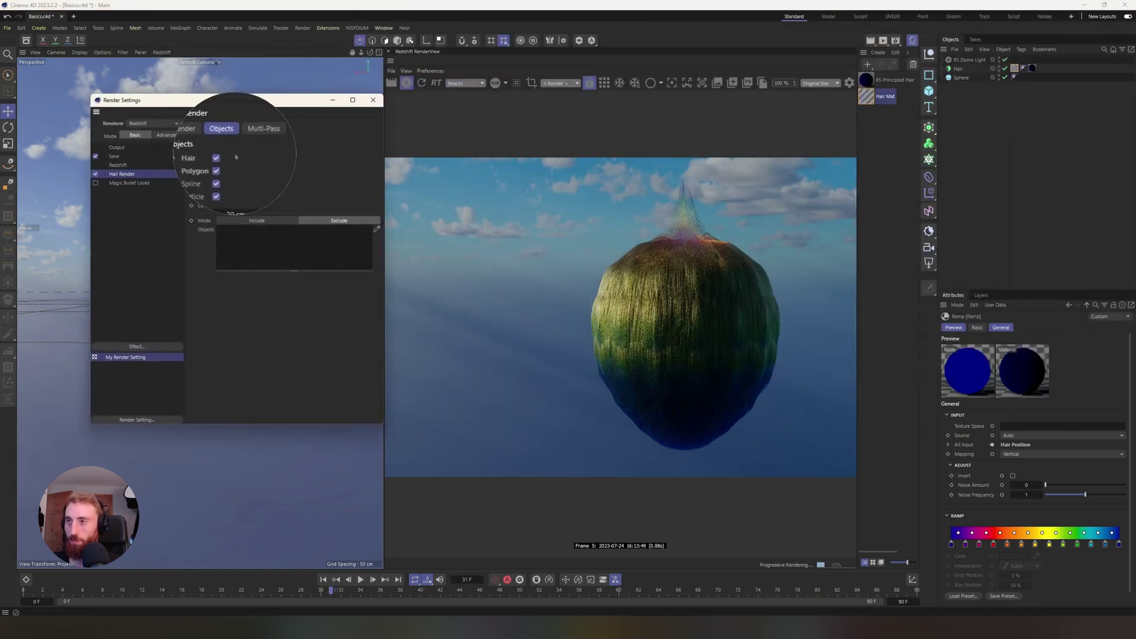
drag(284, 106, 252, 78)
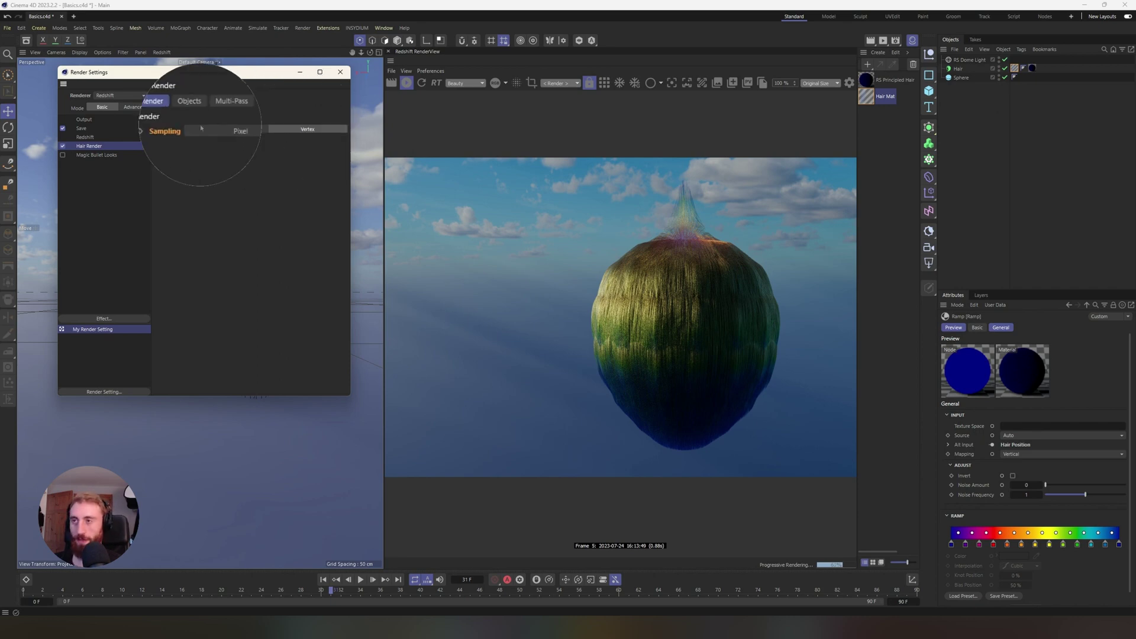
click(193, 109)
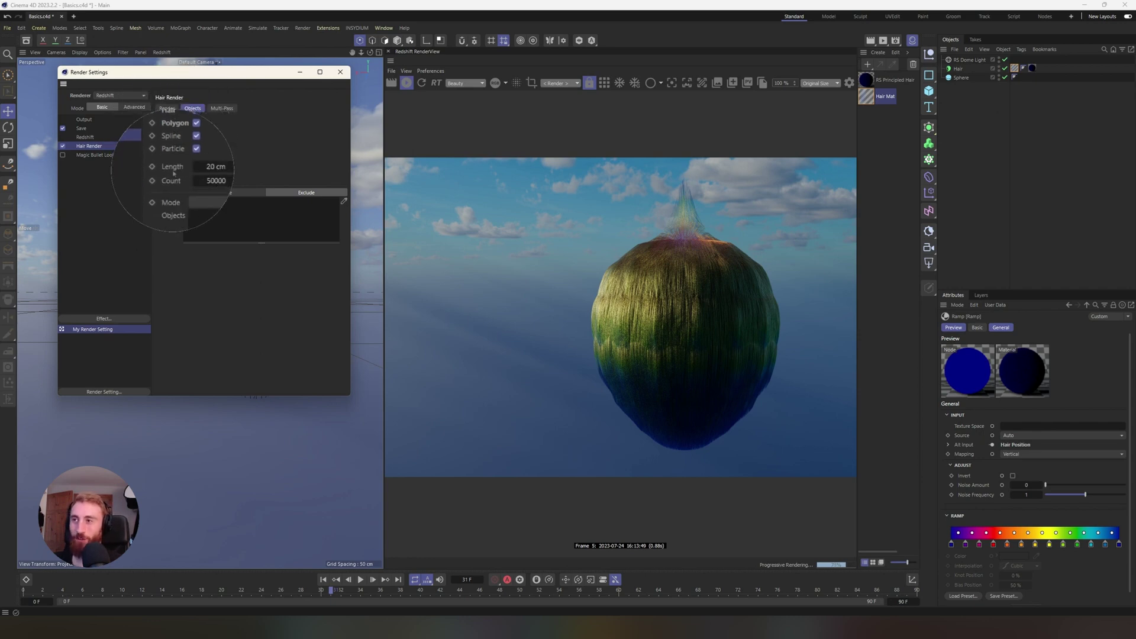
click(215, 111)
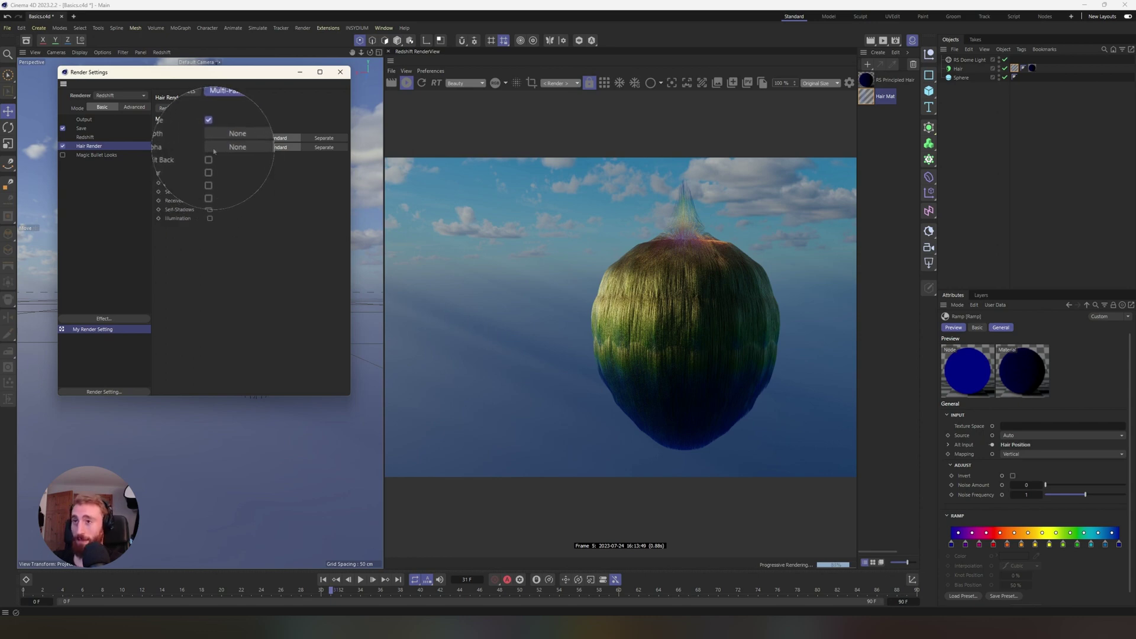
click(340, 72)
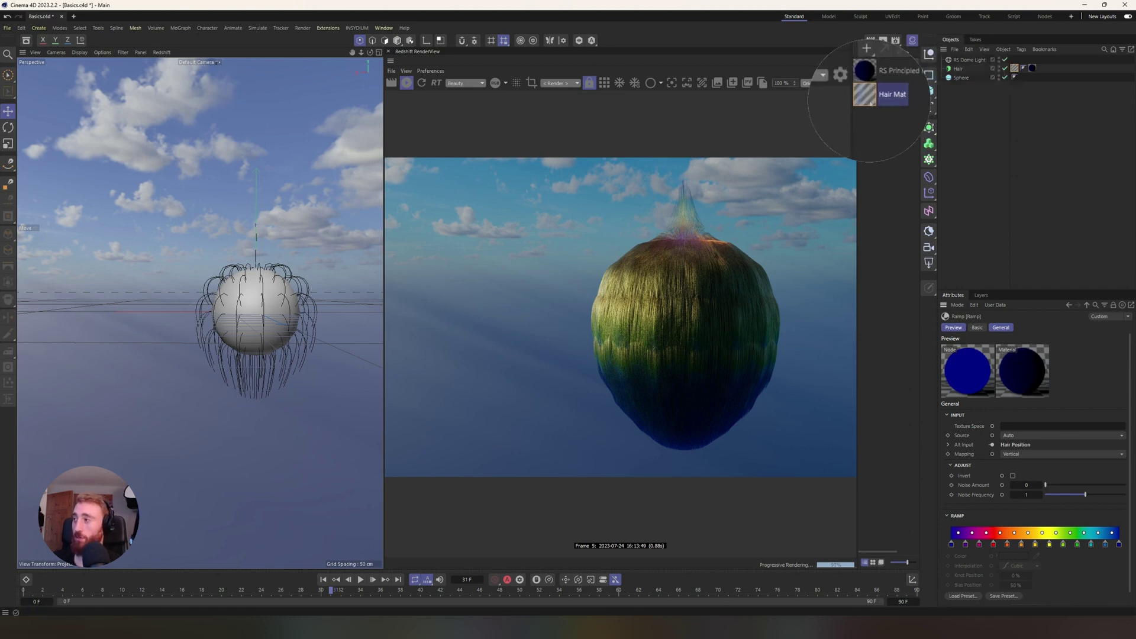
Step: Reopen the RS Principled Hair material's node graph from the Material Manager
click(866, 92)
double_click(865, 79)
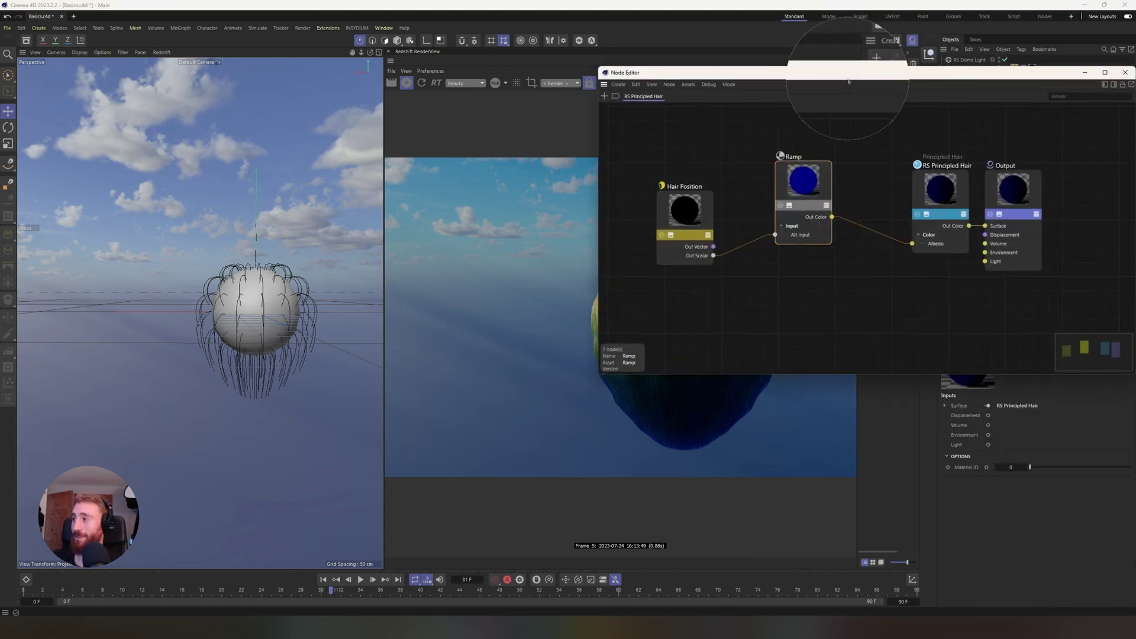